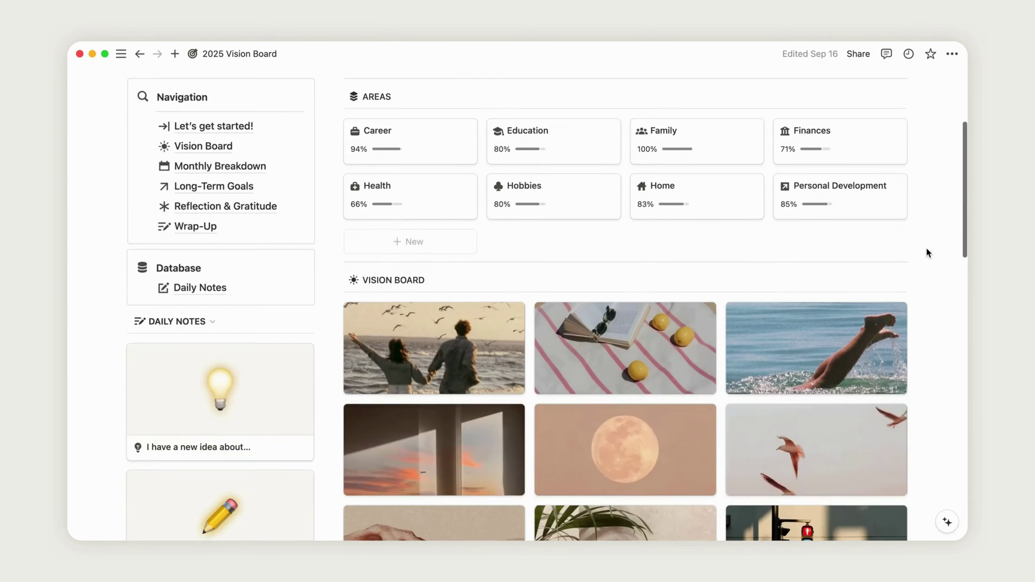
Scroll through the Let's get started! profiles to find Achievement Hunter
scroll(926, 253, down, 10)
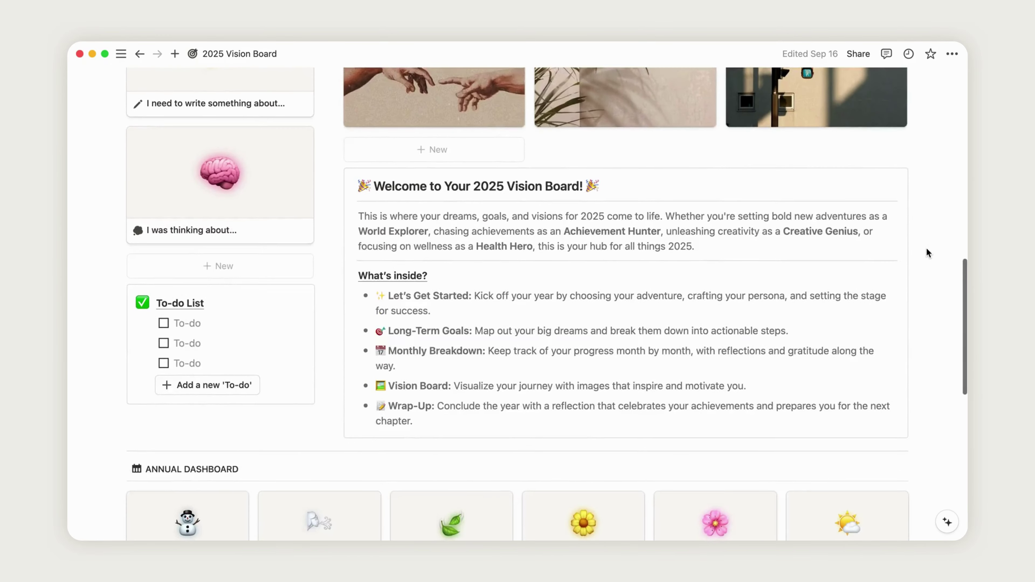
scroll(927, 249, down, 5)
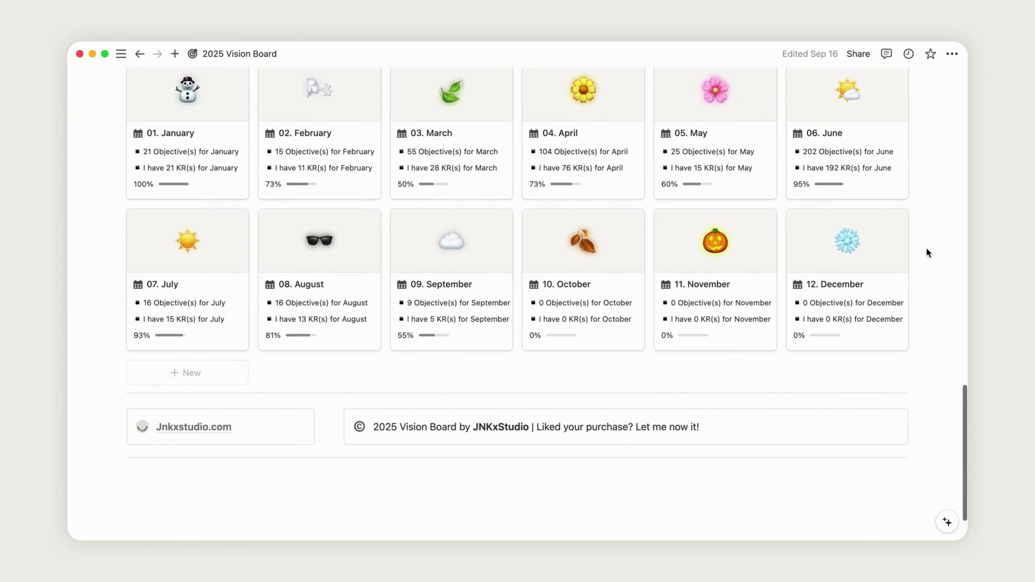
scroll(927, 249, up, 13)
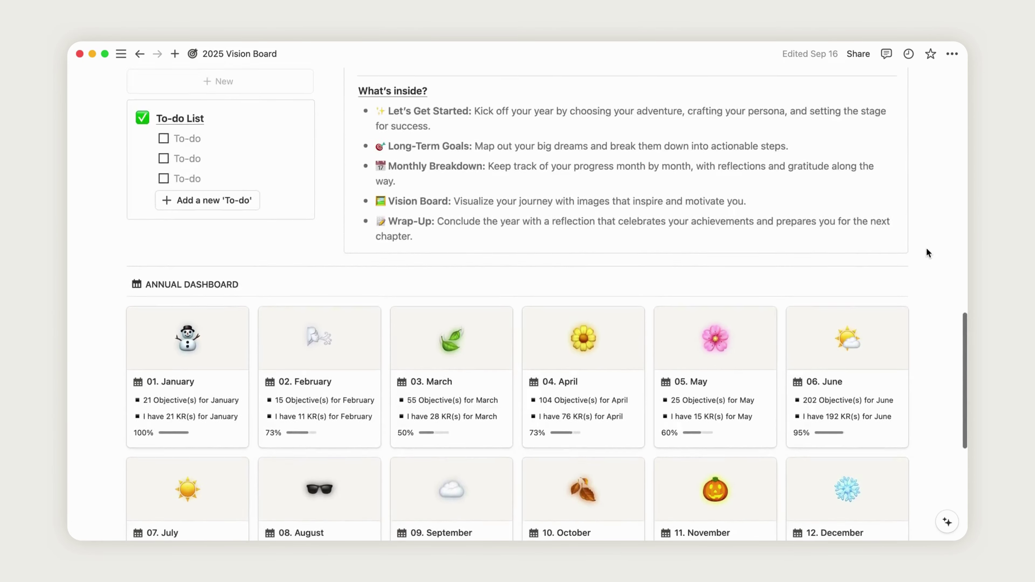
scroll(927, 252, up, 10)
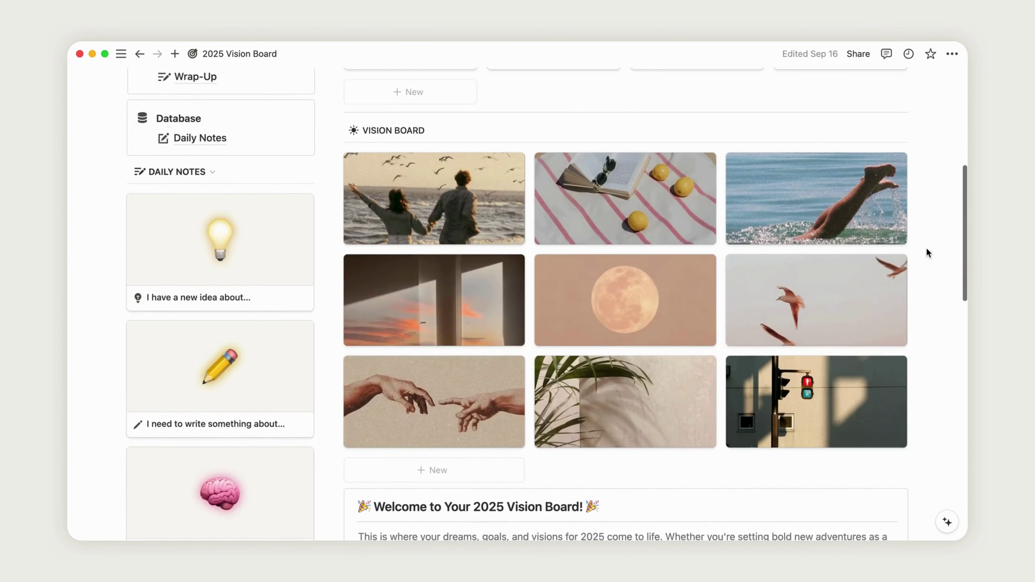
scroll(927, 251, up, 3)
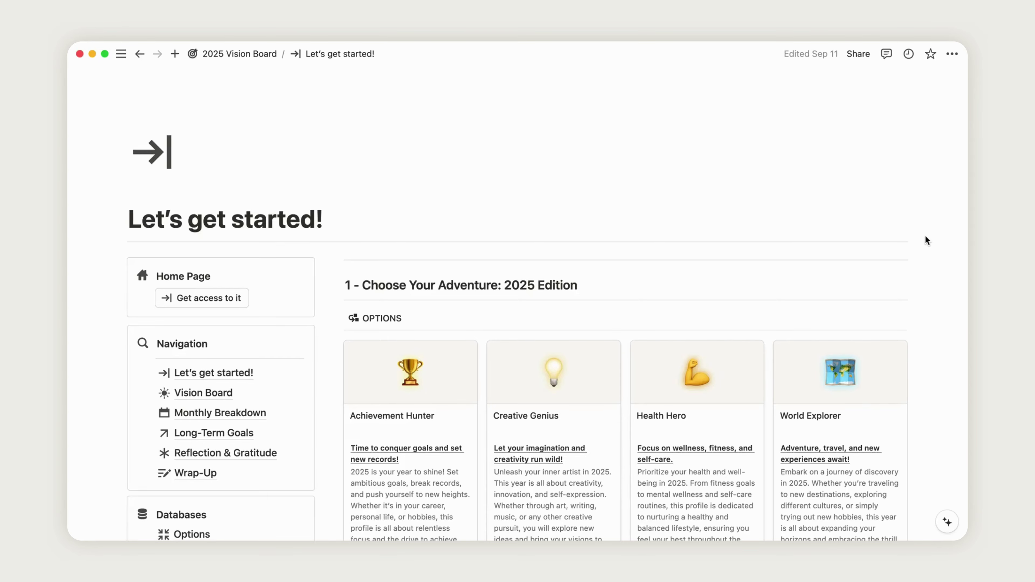
scroll(925, 235, down, 5)
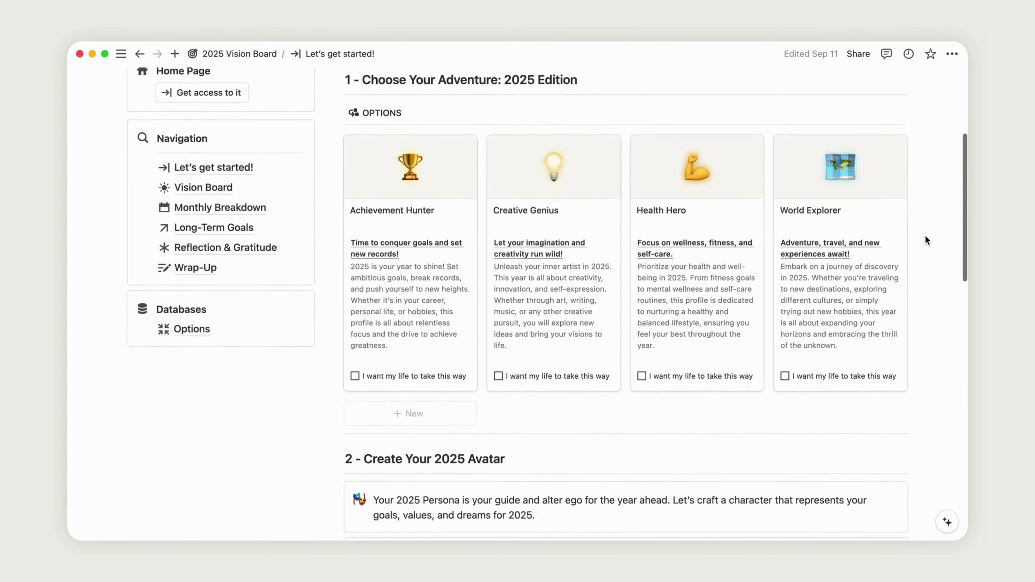
scroll(925, 235, down, 7)
scroll(925, 235, up, 4)
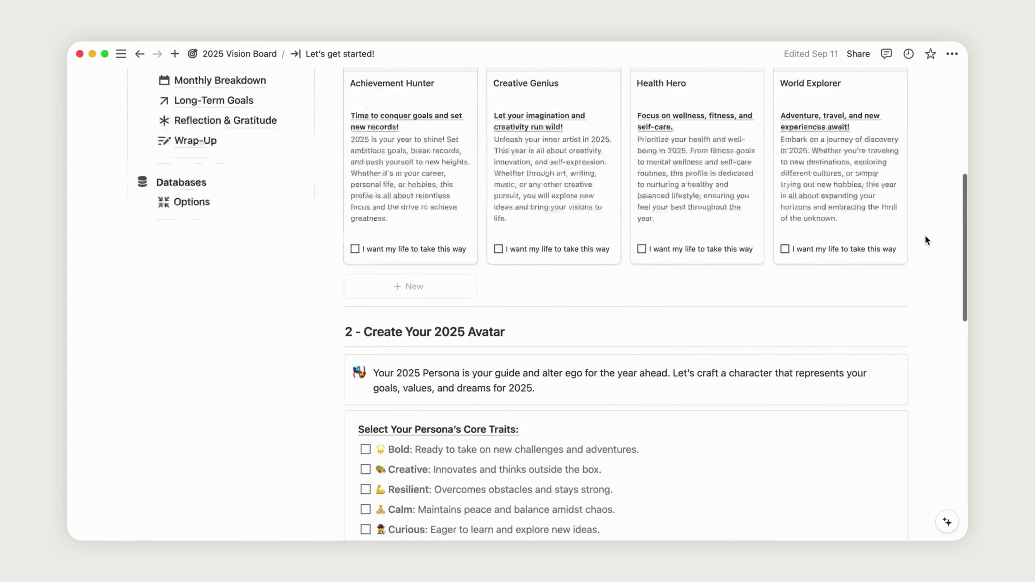
scroll(925, 235, up, 4)
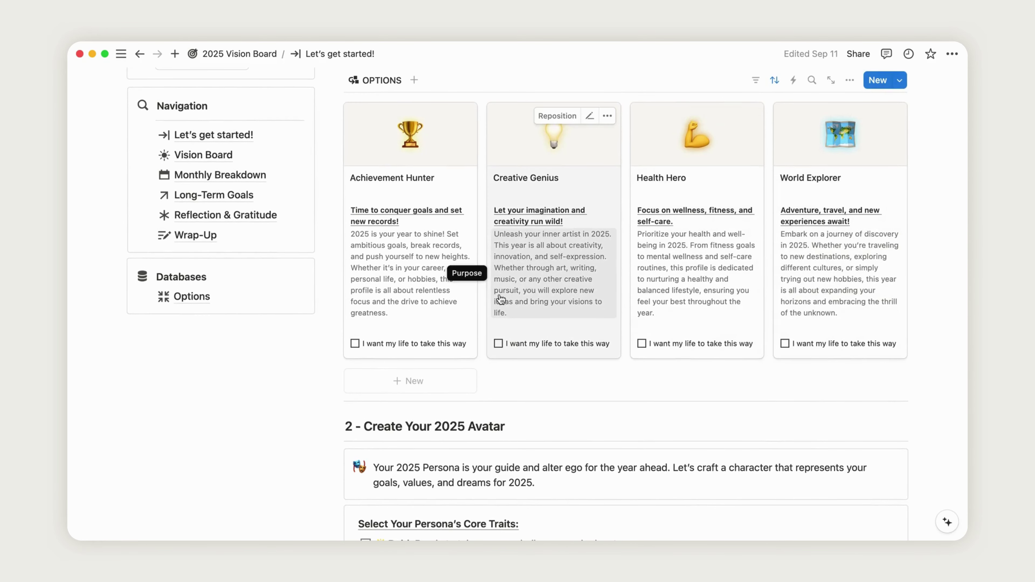
Open the Achievement Hunter profile and work through its Ambitious trait and milestone goals
click(457, 325)
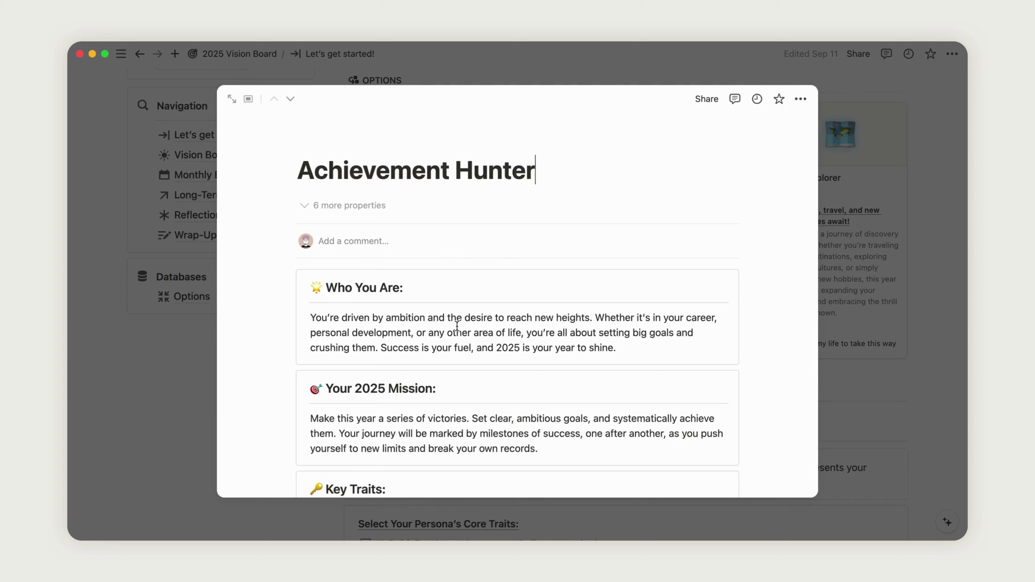
scroll(457, 325, down, 5)
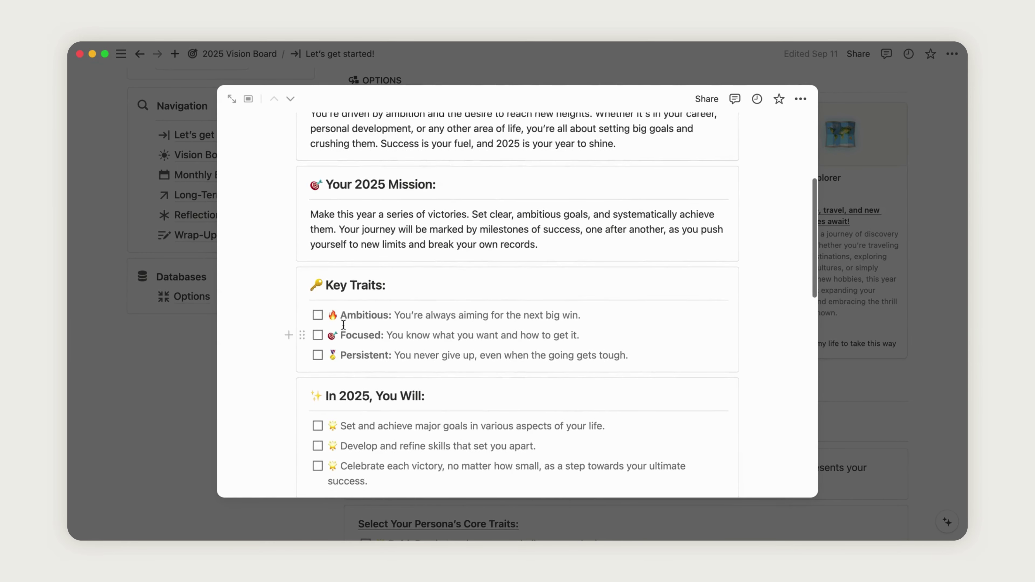
scroll(318, 322, down, 3)
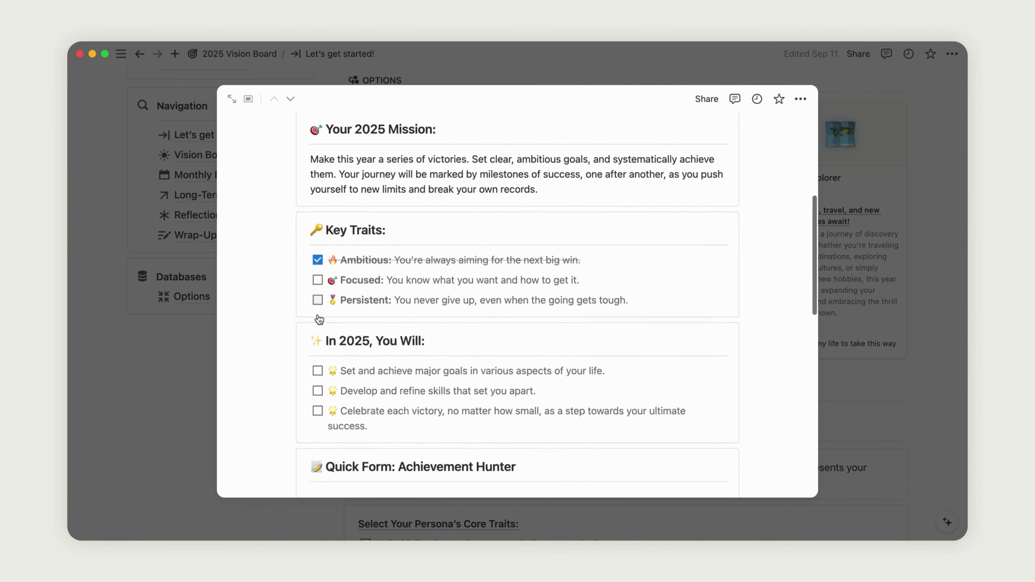
scroll(318, 335, down, 4)
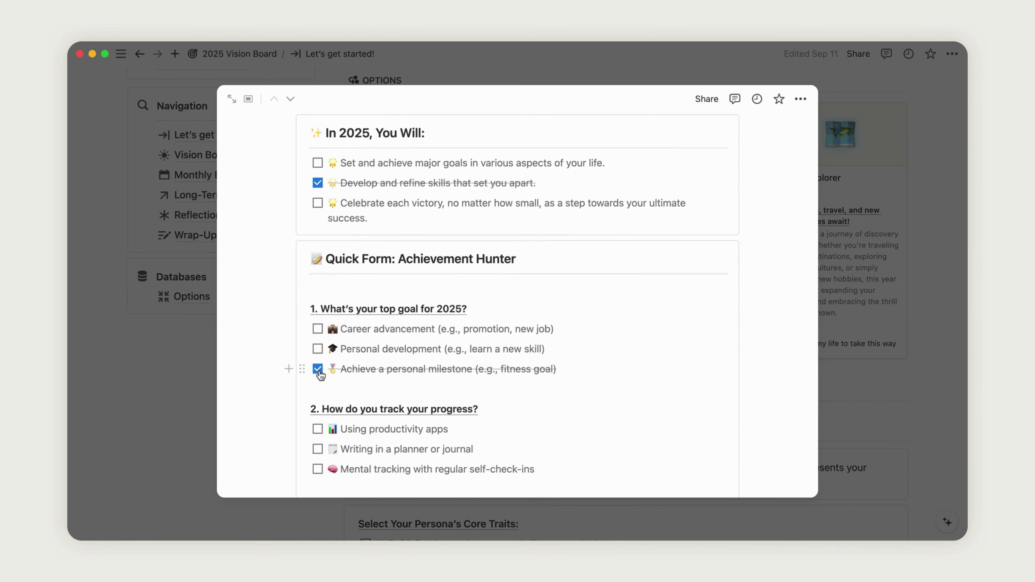
scroll(321, 374, down, 3)
Close the profile and choose Achievement Hunter as the 2025 adventure
click(184, 419)
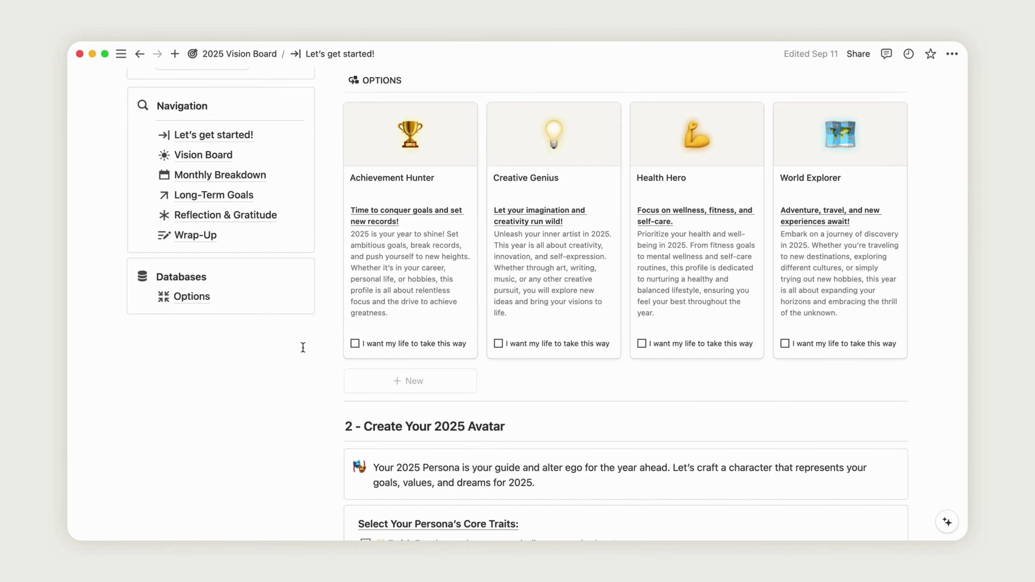
click(355, 344)
scroll(357, 344, down, 7)
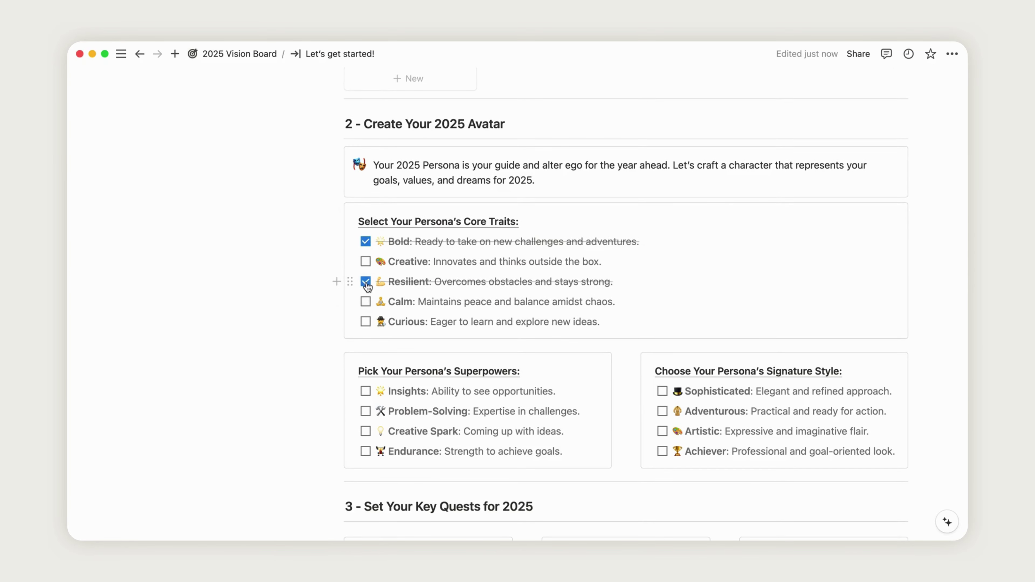
scroll(367, 287, down, 4)
Give the avatar the Insights superpower and Artistic style alongside Bold and Resilient
click(366, 229)
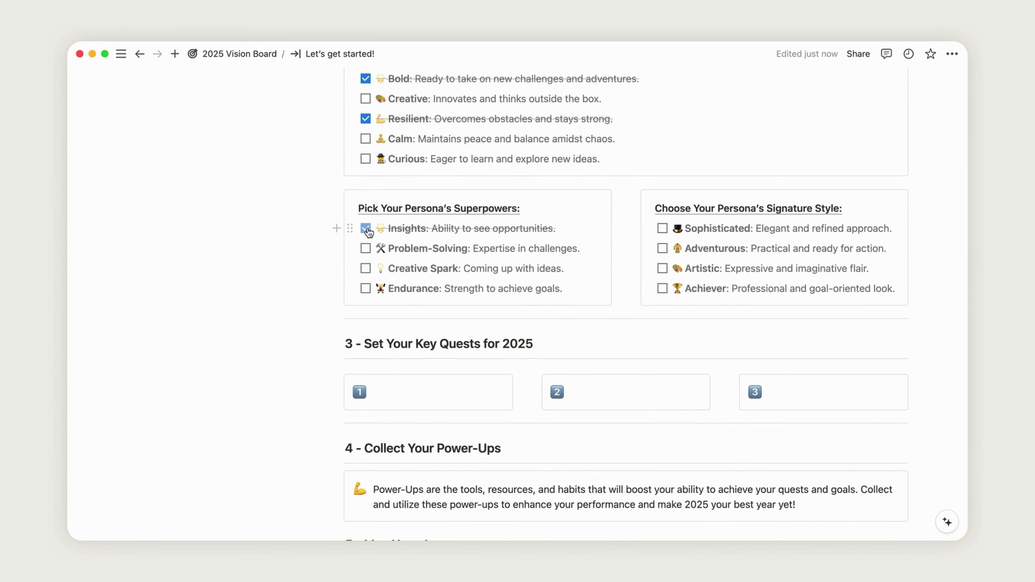
click(662, 269)
scroll(656, 272, down, 4)
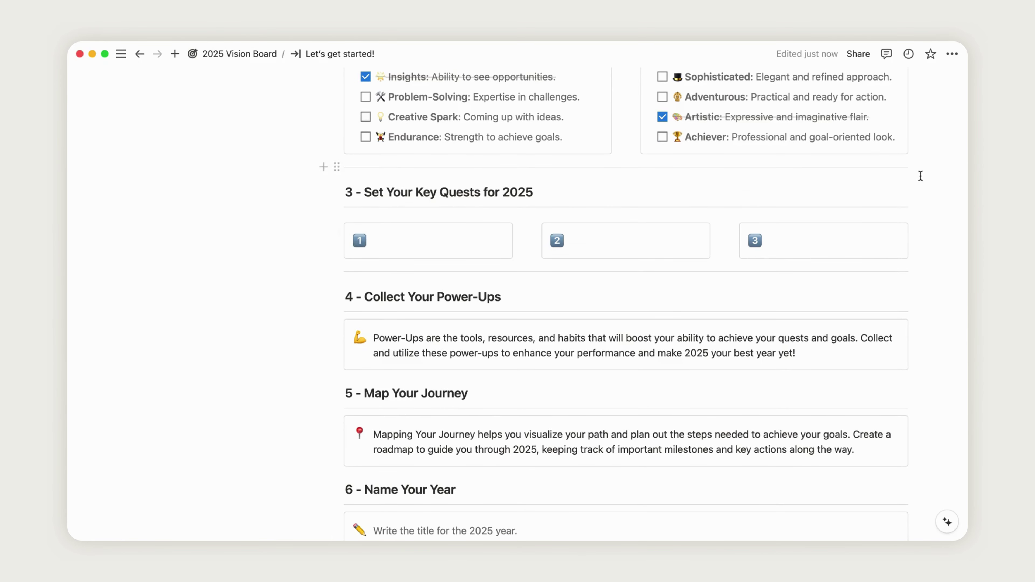
scroll(944, 287, down, 5)
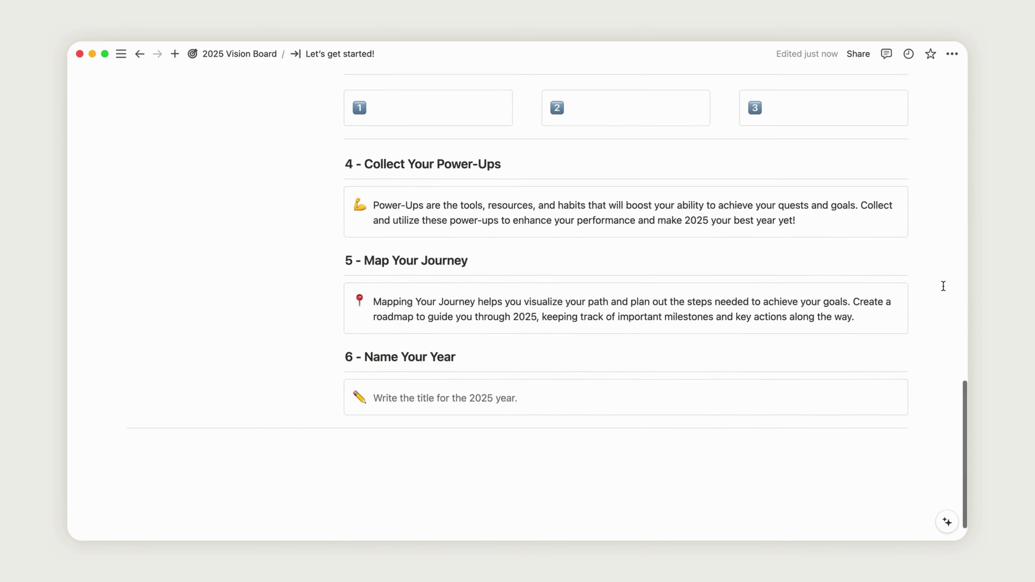
scroll(944, 286, up, 4)
scroll(944, 286, up, 15)
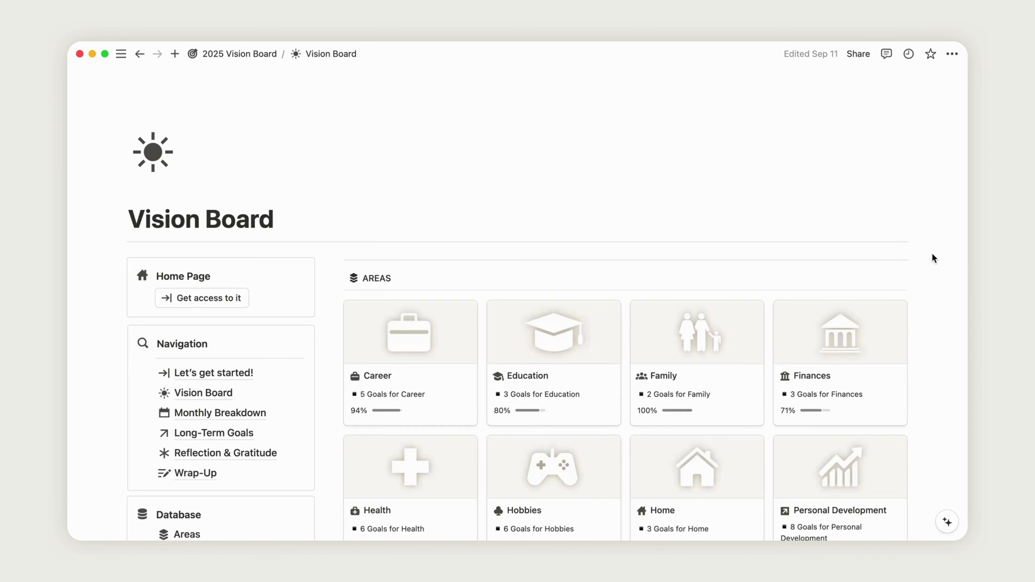
Preview the Career area's objectives, then scroll down to the nine-image Gallery
scroll(932, 255, down, 6)
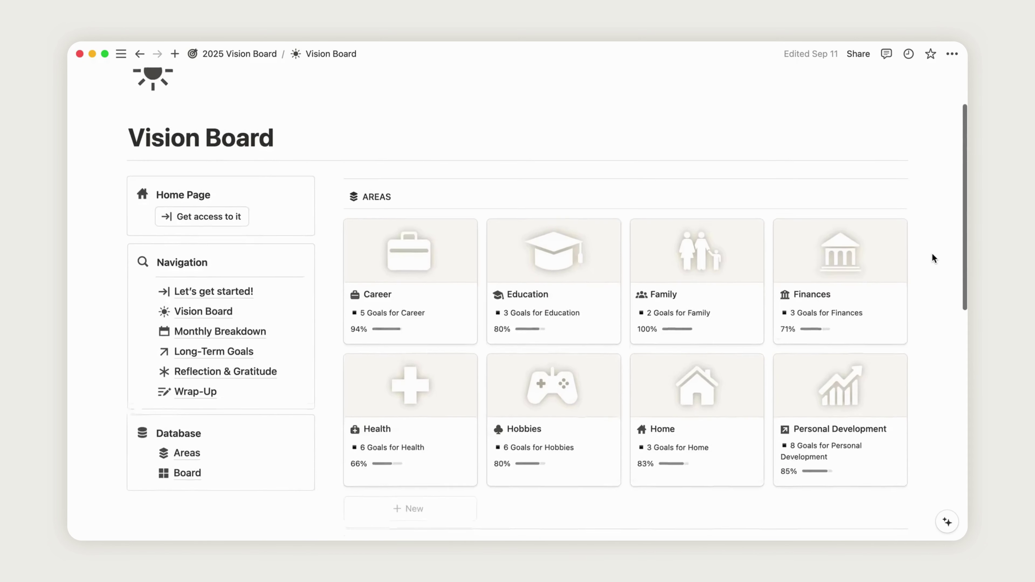
scroll(933, 254, up, 1)
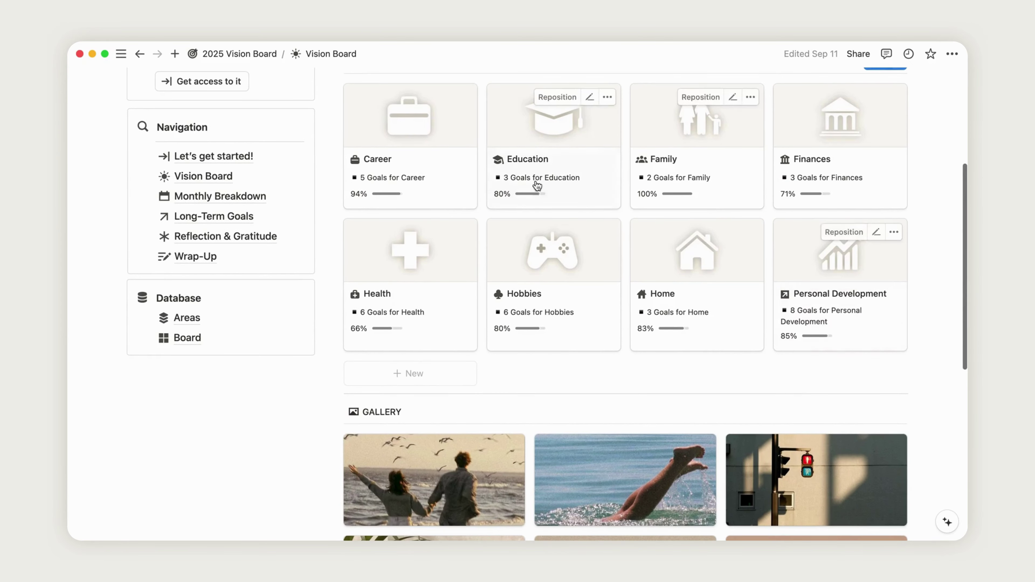
click(455, 173)
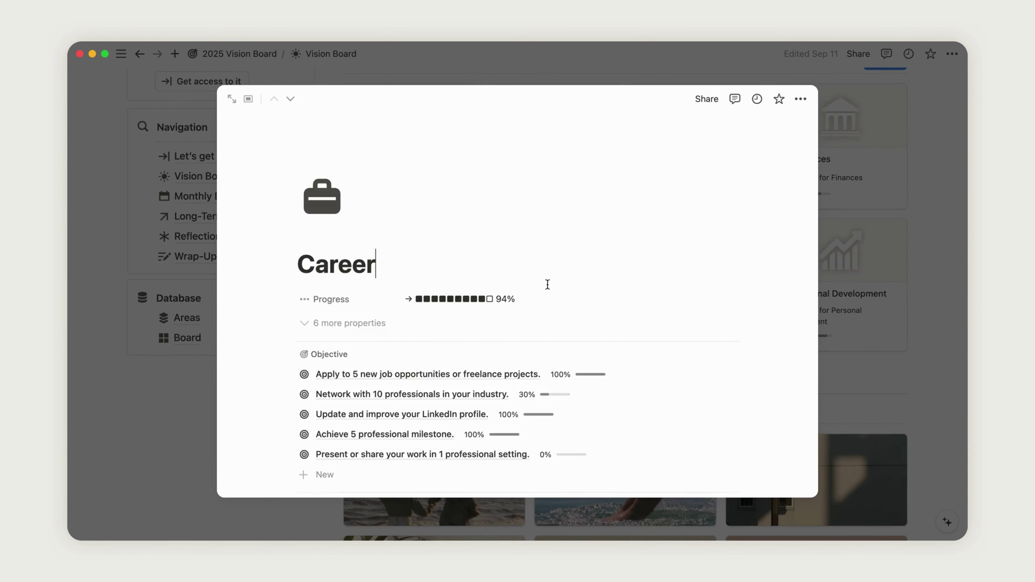
scroll(548, 287, down, 6)
scroll(547, 284, down, 3)
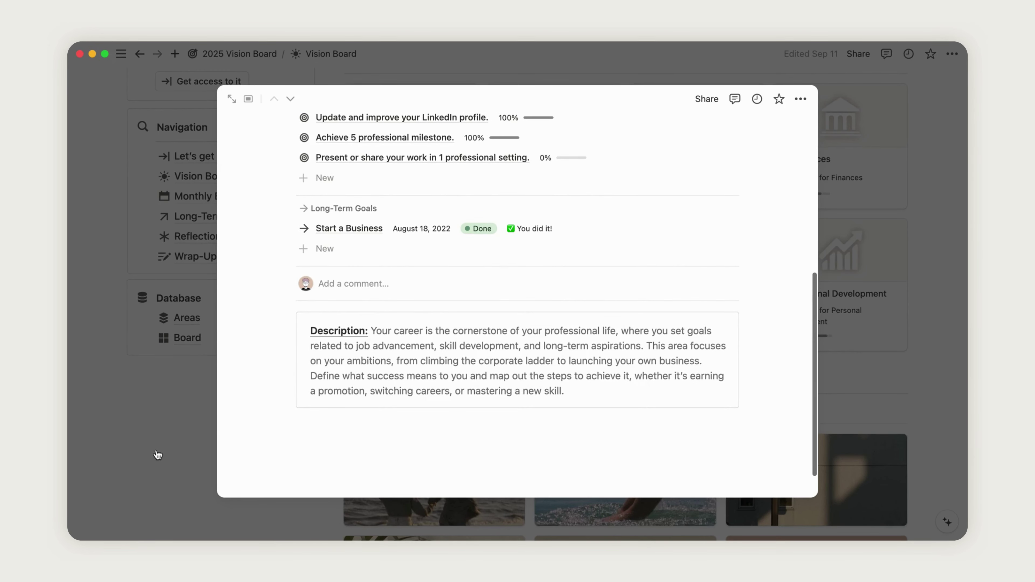
click(174, 499)
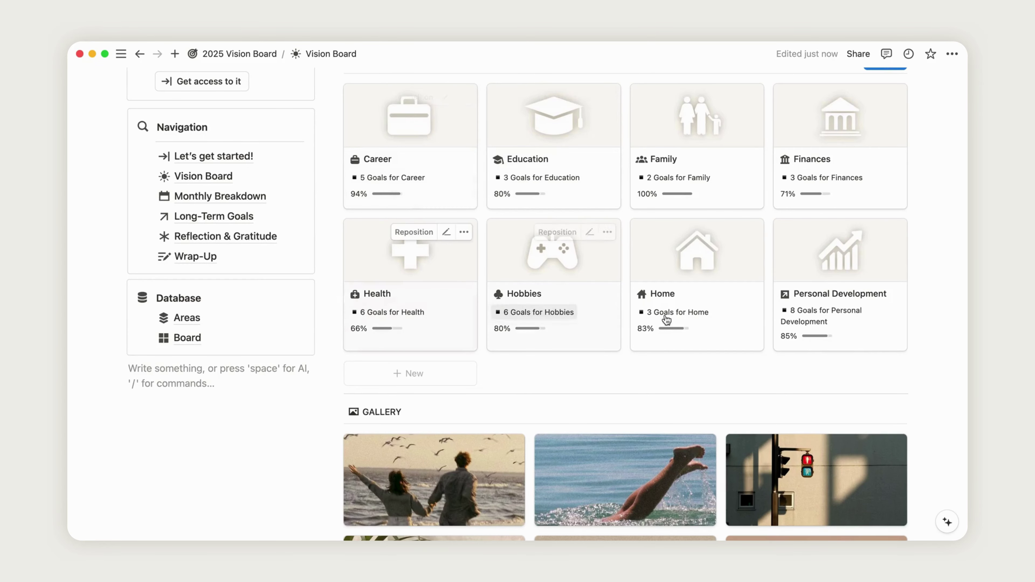
scroll(920, 391, down, 2)
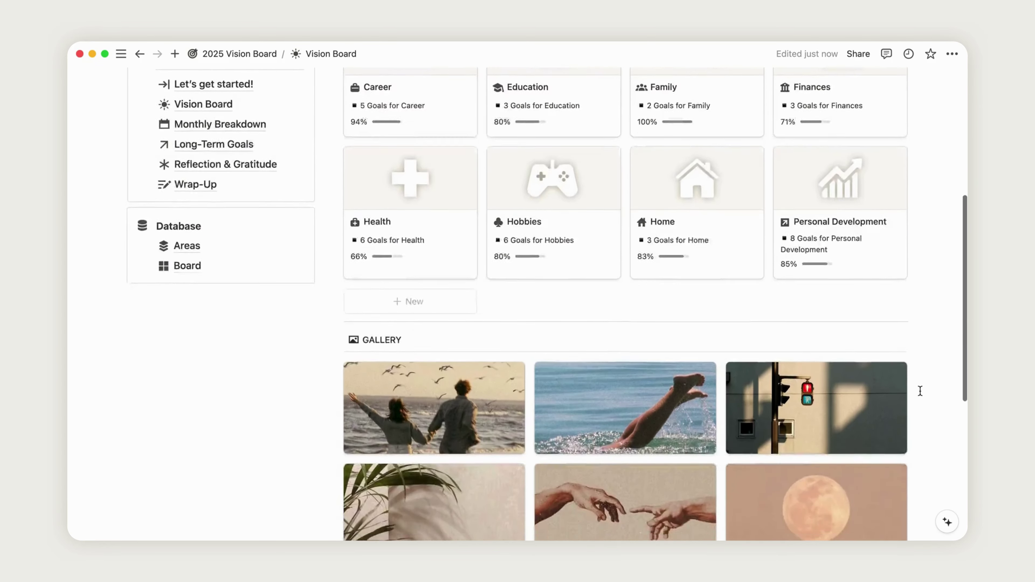
scroll(920, 391, down, 8)
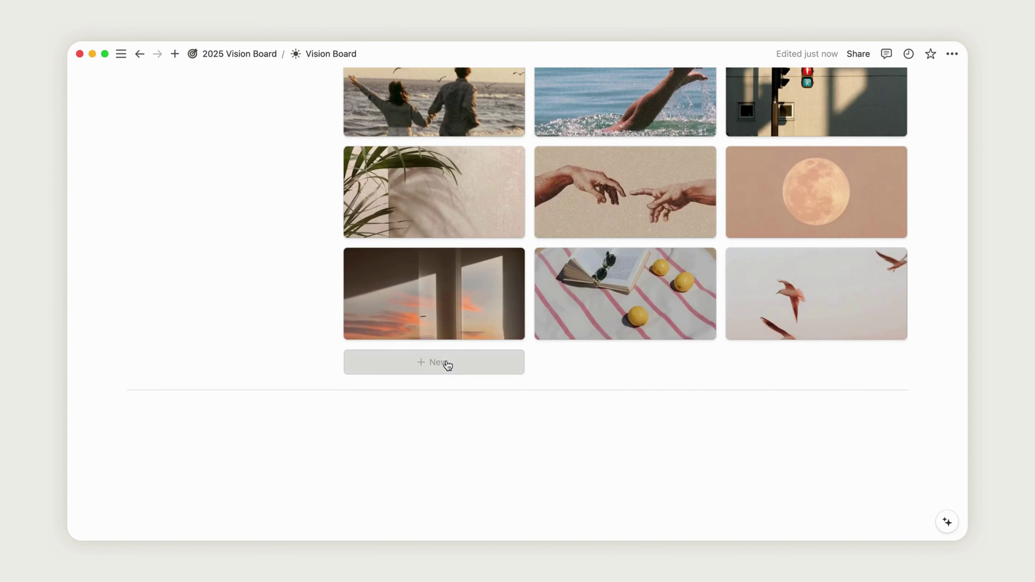
Add a gallery pin with an Unsplash 'travel' cloud photo and drag it into row two
click(448, 364)
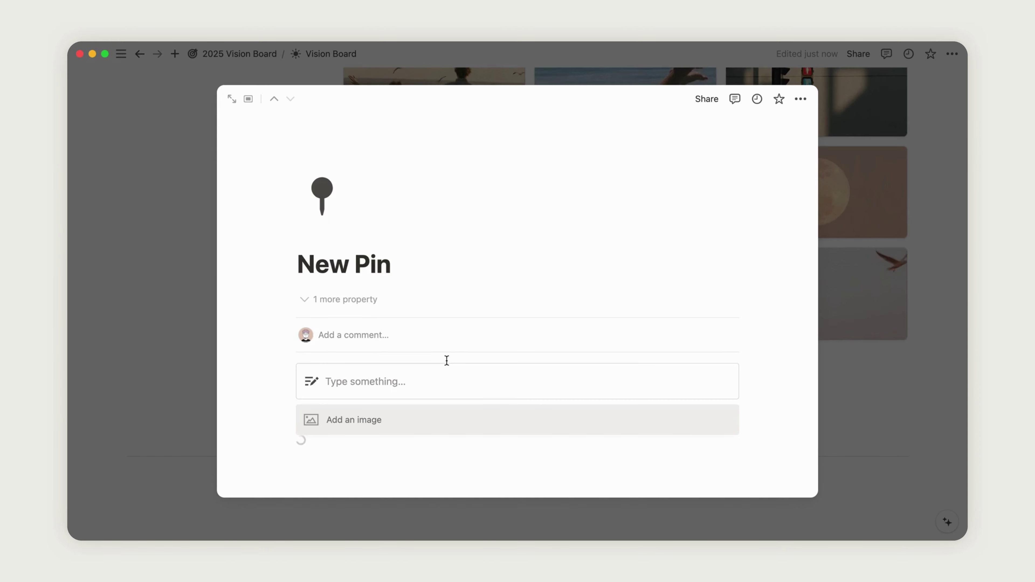
click(373, 419)
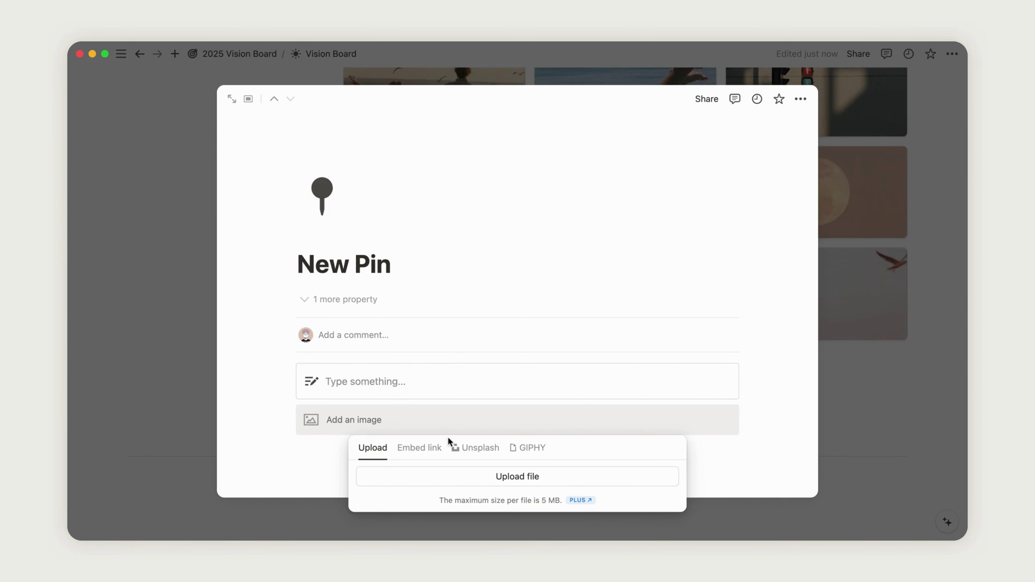
click(474, 448)
text(travel)
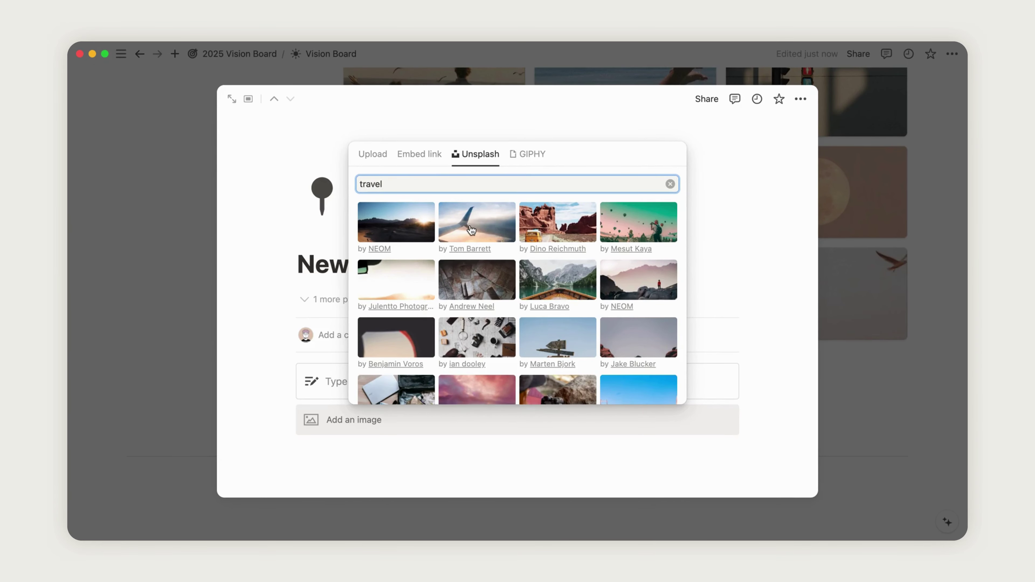
click(470, 225)
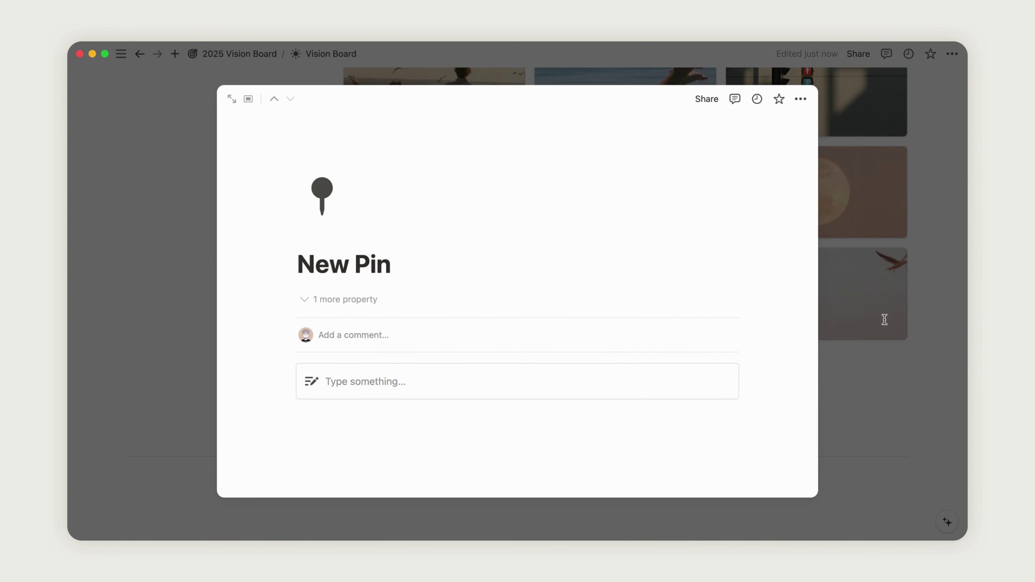
click(912, 308)
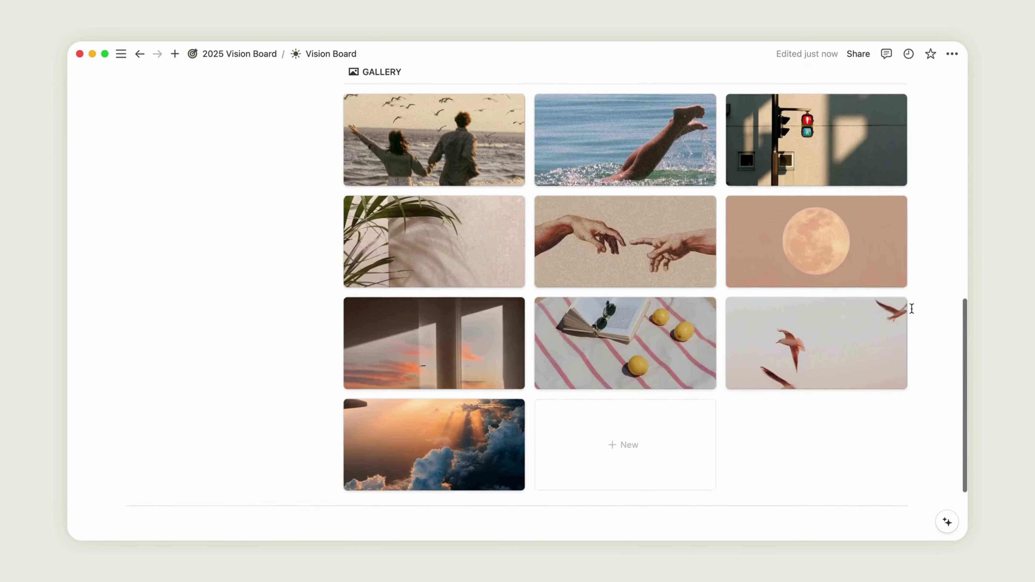
scroll(474, 428, up, 2)
drag(459, 450, 525, 294)
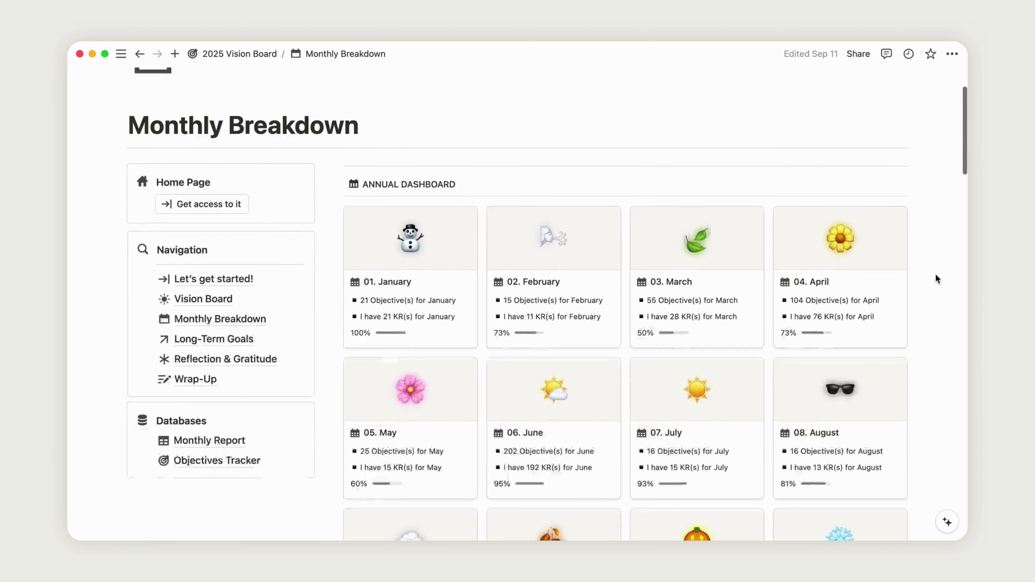
scroll(936, 275, down, 9)
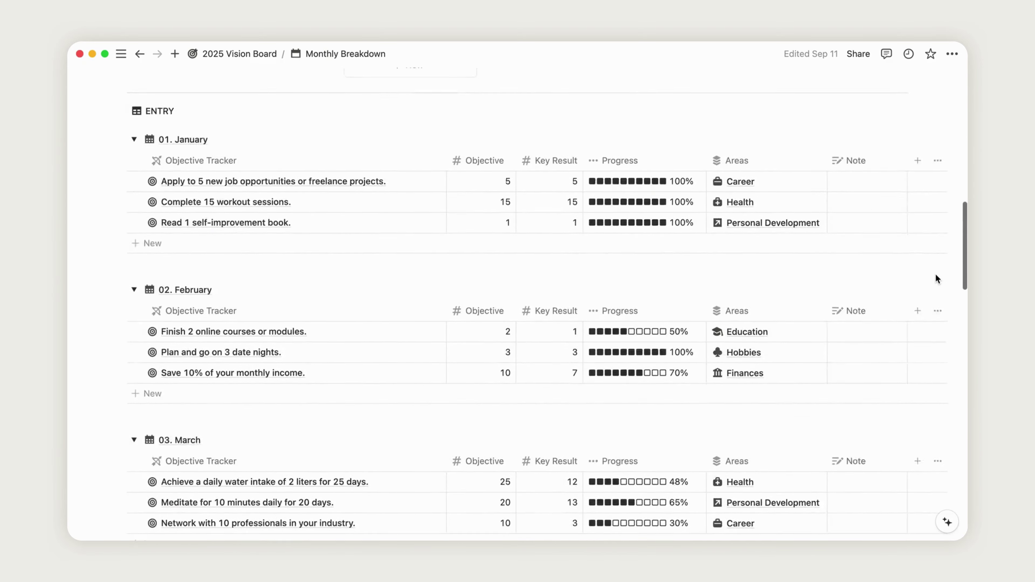
scroll(935, 274, up, 10)
scroll(936, 274, up, 3)
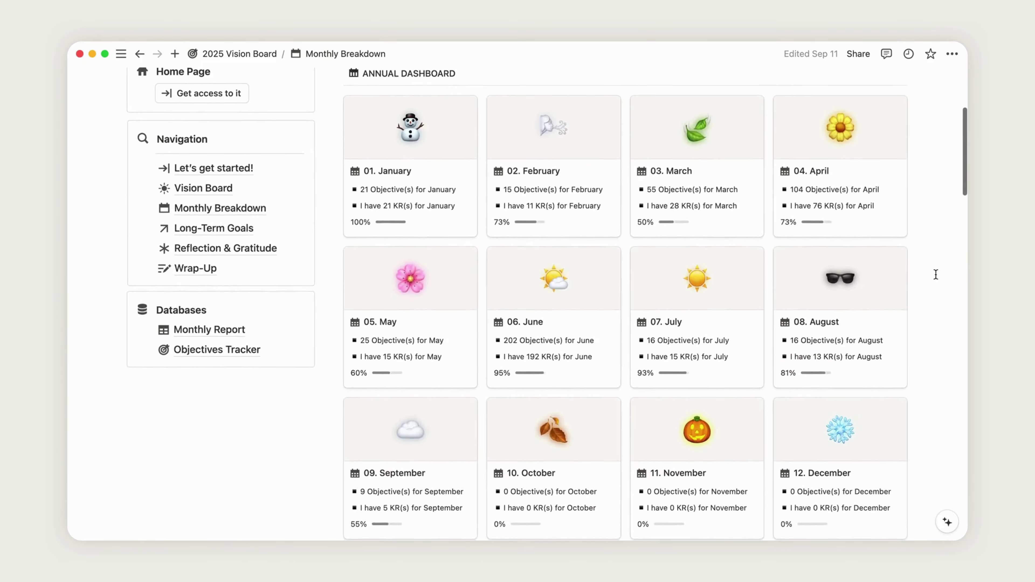
click(453, 180)
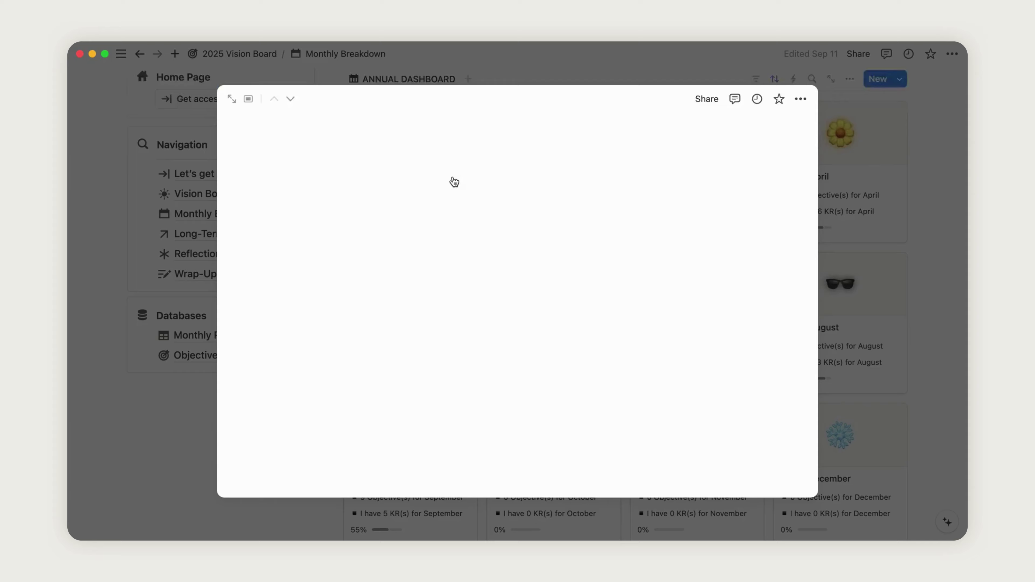
scroll(547, 319, down, 5)
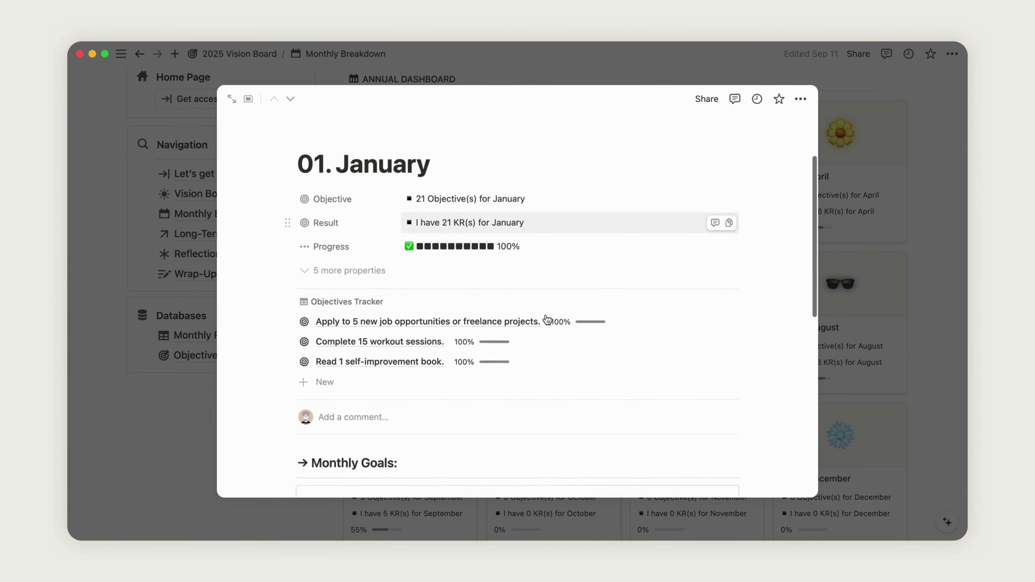
scroll(547, 320, down, 6)
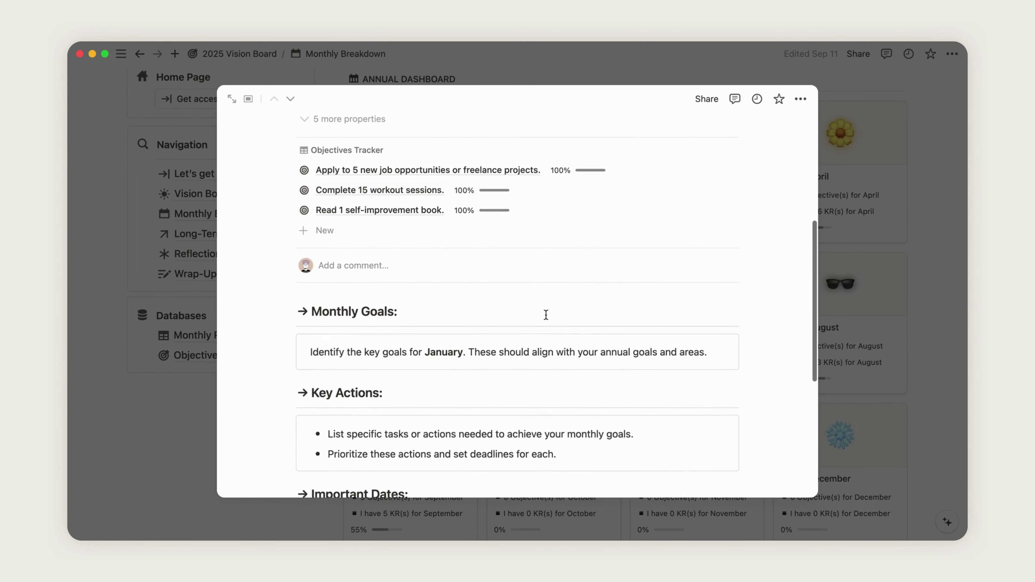
scroll(546, 315, down, 3)
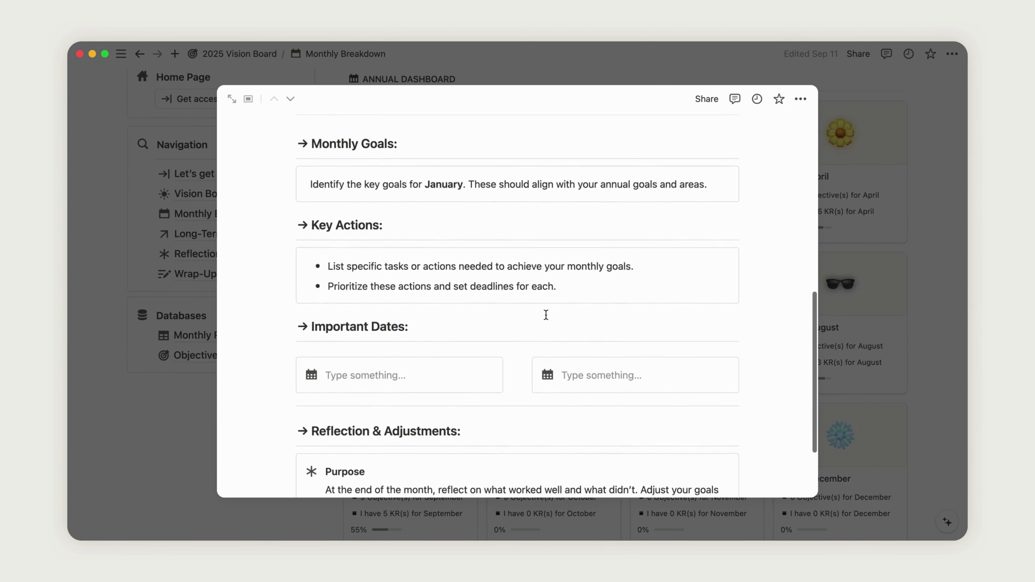
scroll(546, 315, down, 4)
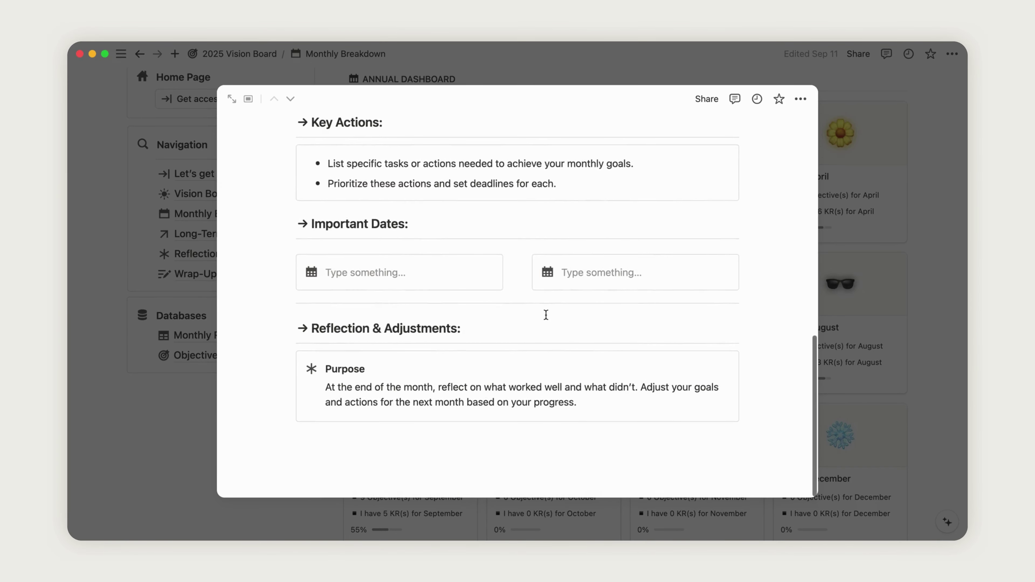
scroll(546, 315, up, 7)
scroll(546, 315, up, 12)
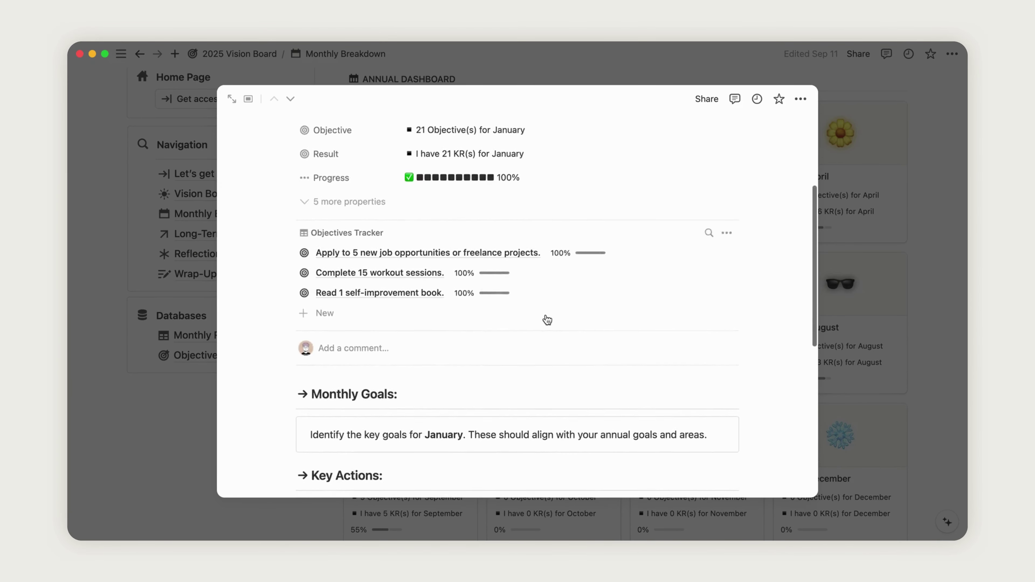
click(930, 274)
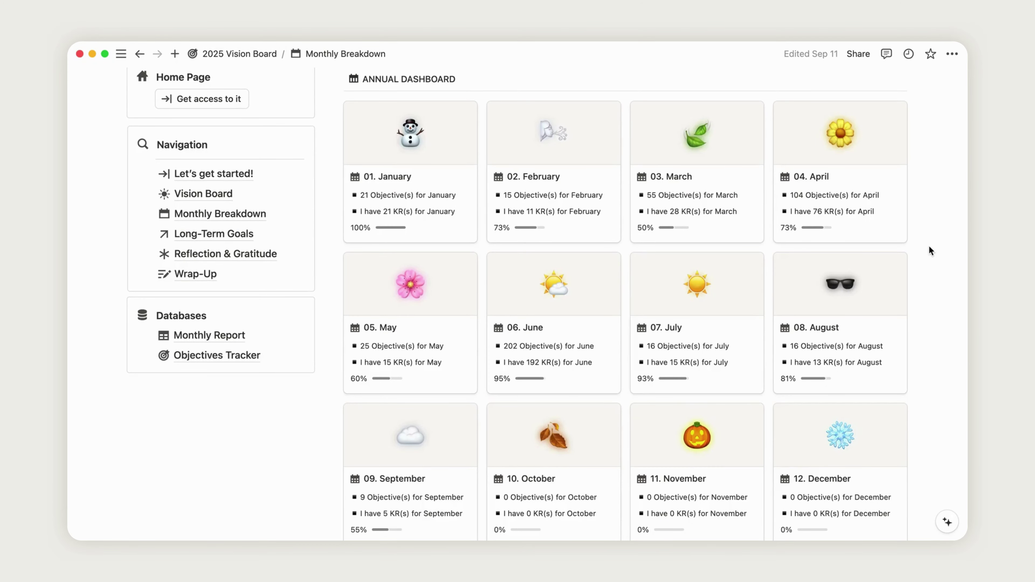
Add a January 'New Goal' with Objective 45, Key Result 30 and the Finances area
scroll(929, 246, down, 10)
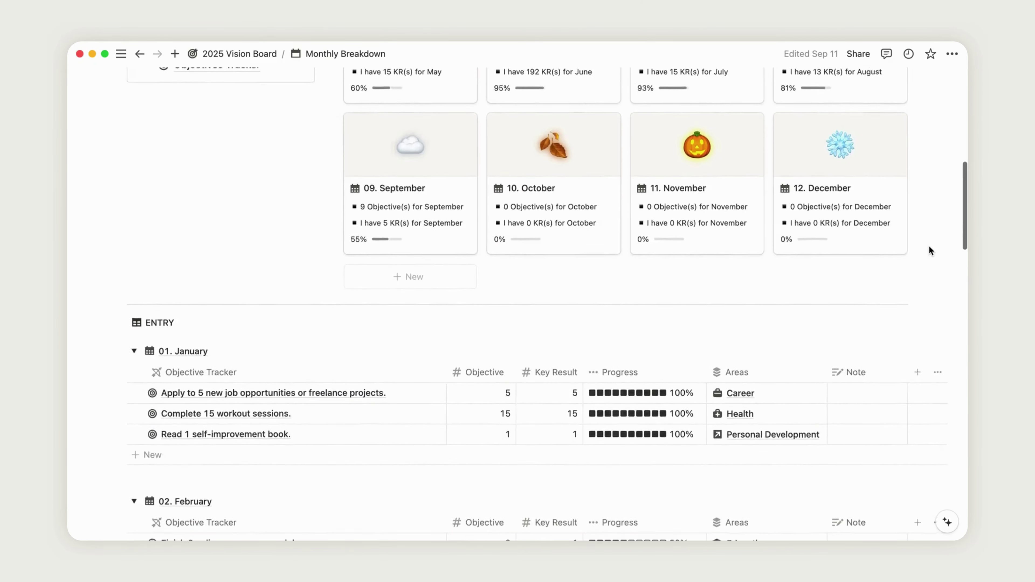
scroll(929, 246, down, 6)
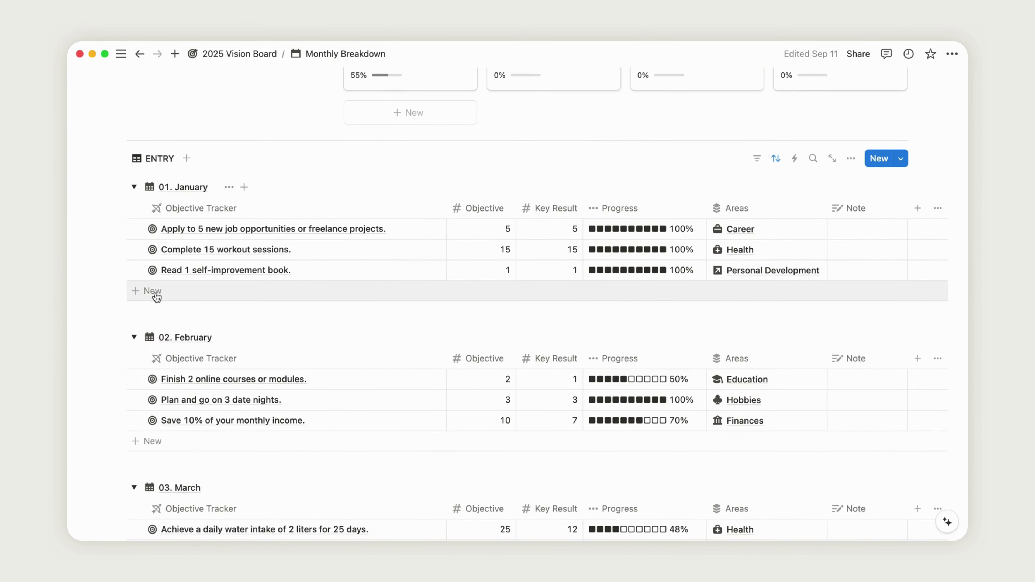
click(149, 292)
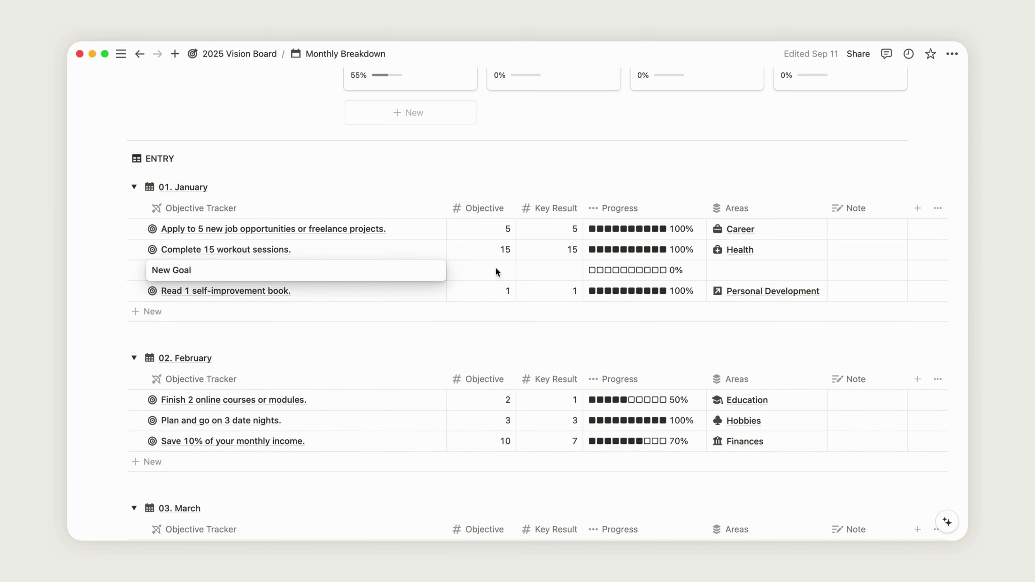
key(Escape)
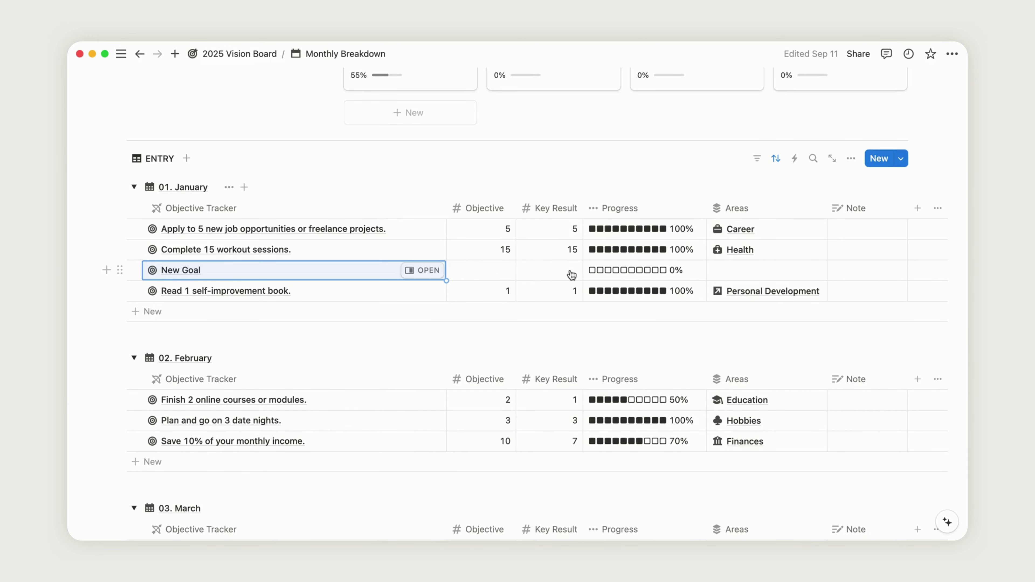
click(503, 274)
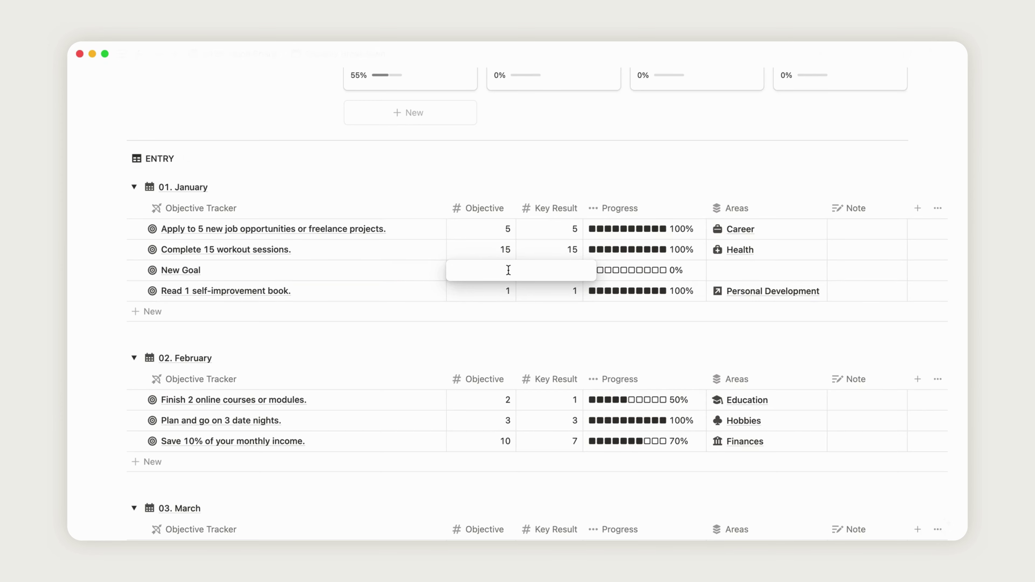
text(45)
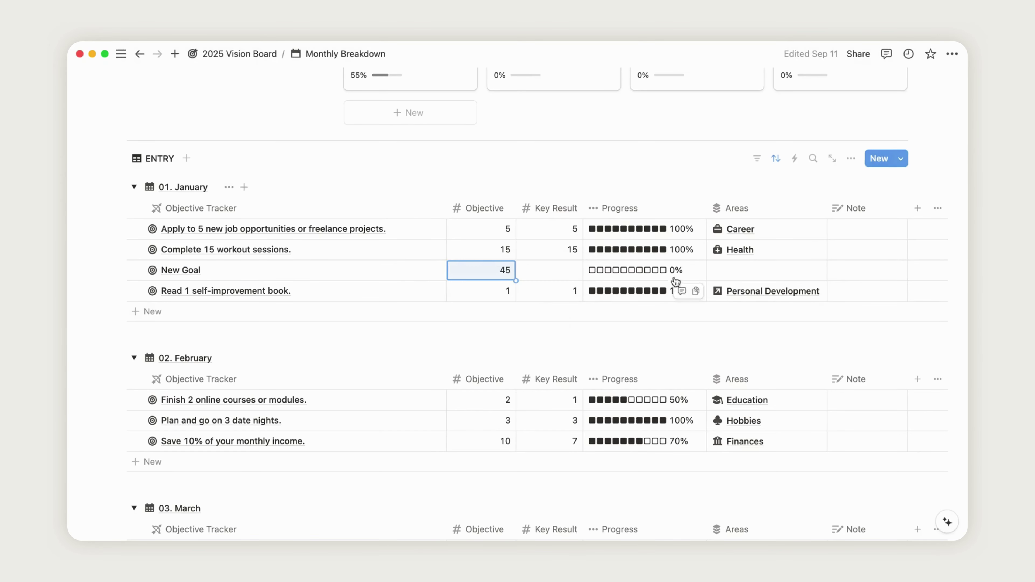
click(745, 272)
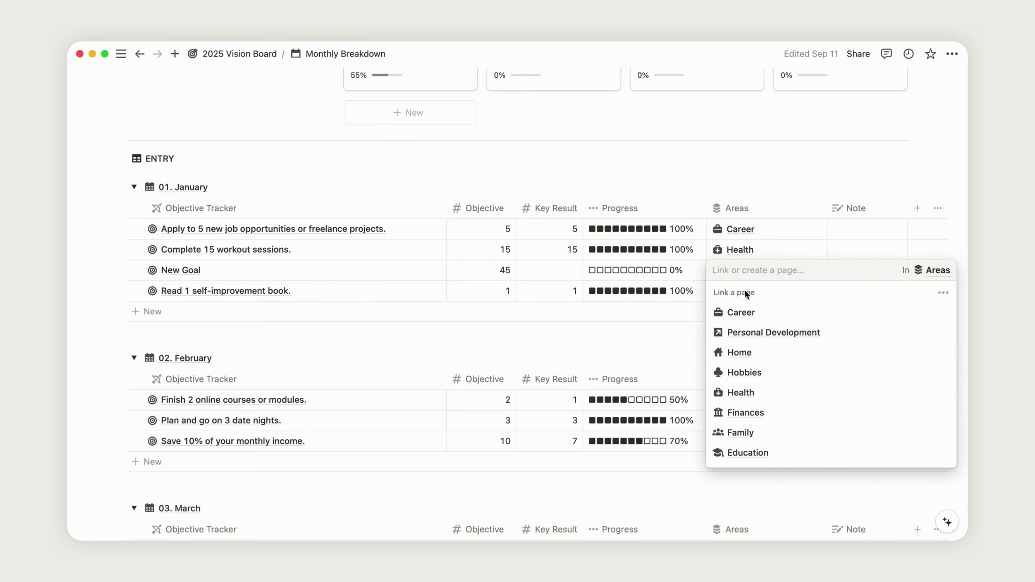
click(745, 412)
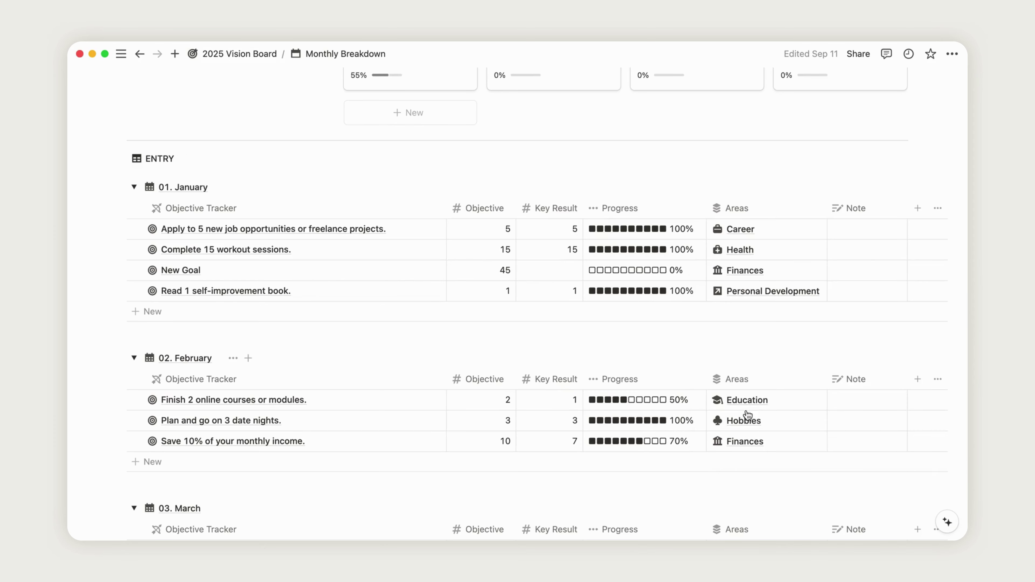
click(562, 275)
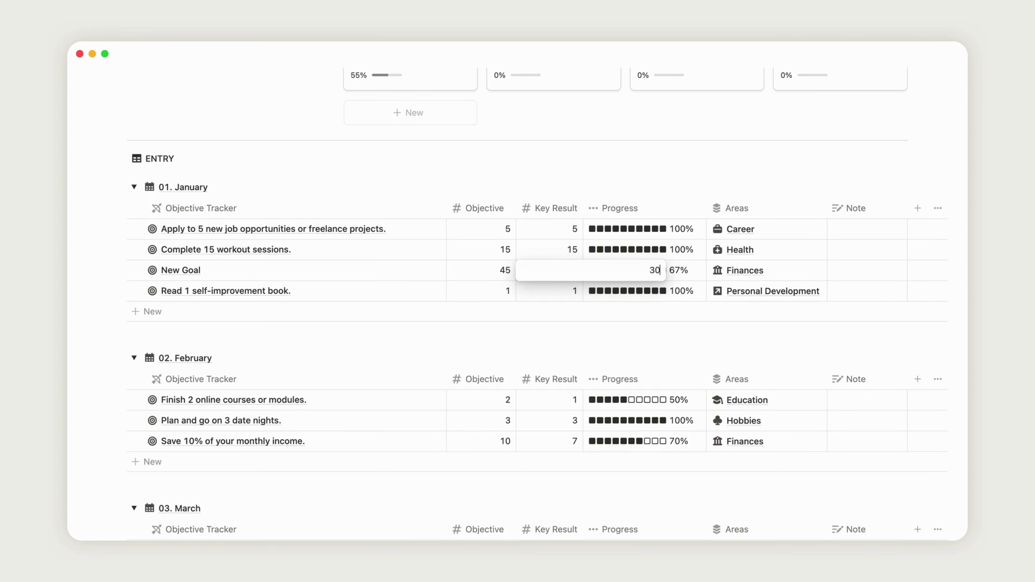
key(Return)
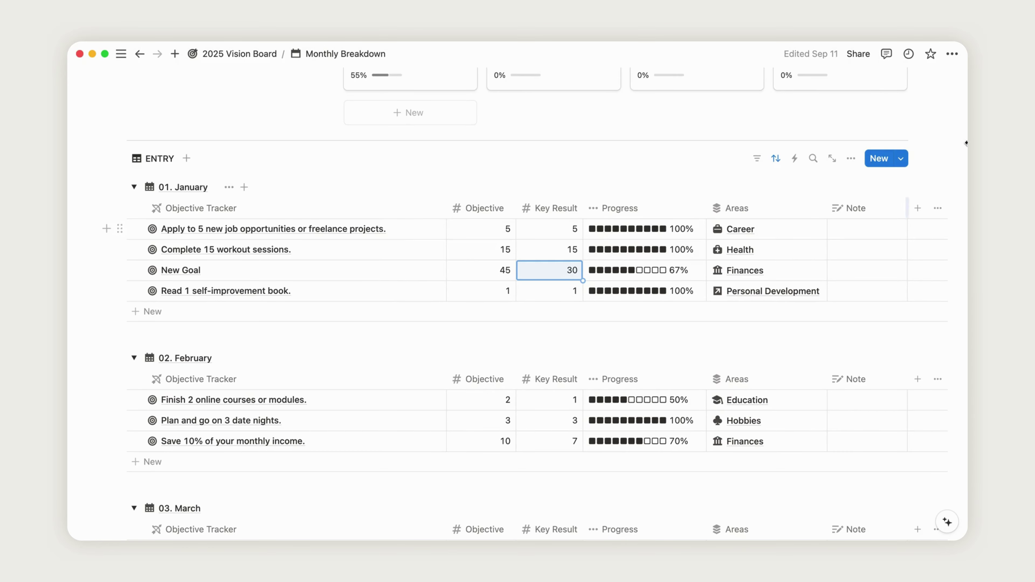
scroll(934, 143, up, 10)
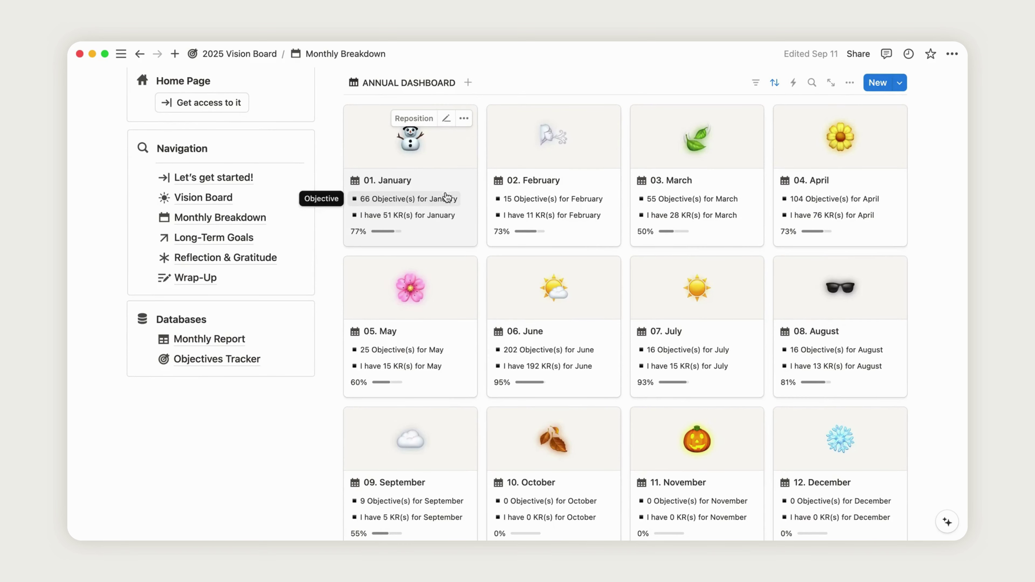
Return to the Vision Board and preview the Finances area's objectives, including New Goal
click(207, 199)
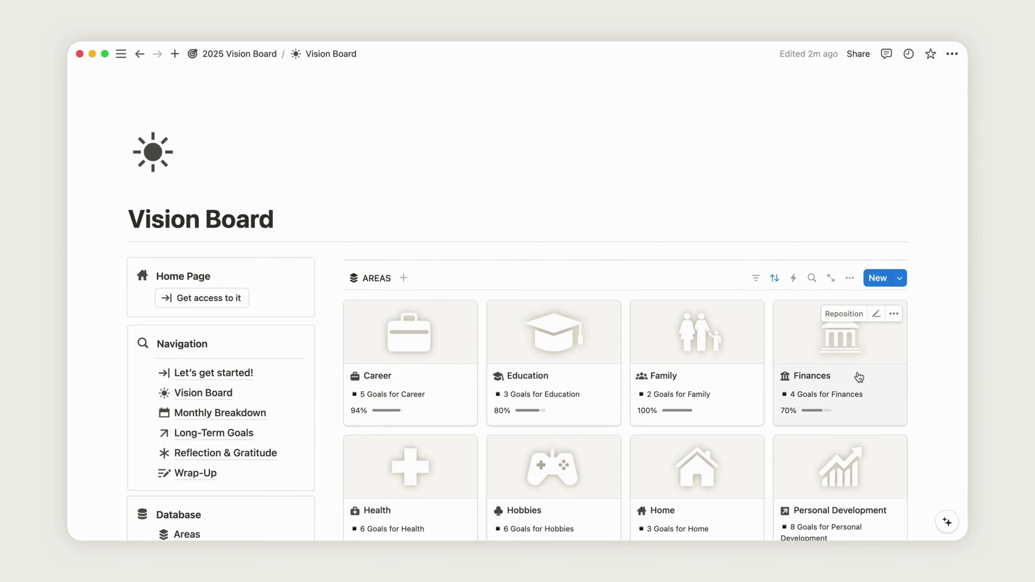
click(859, 378)
scroll(470, 367, down, 5)
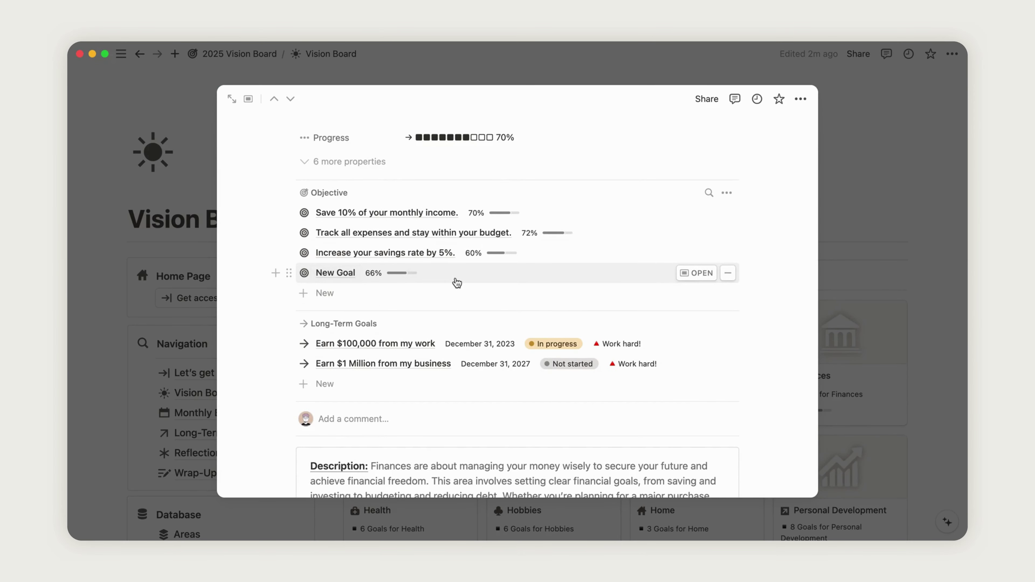
scroll(462, 283, down, 5)
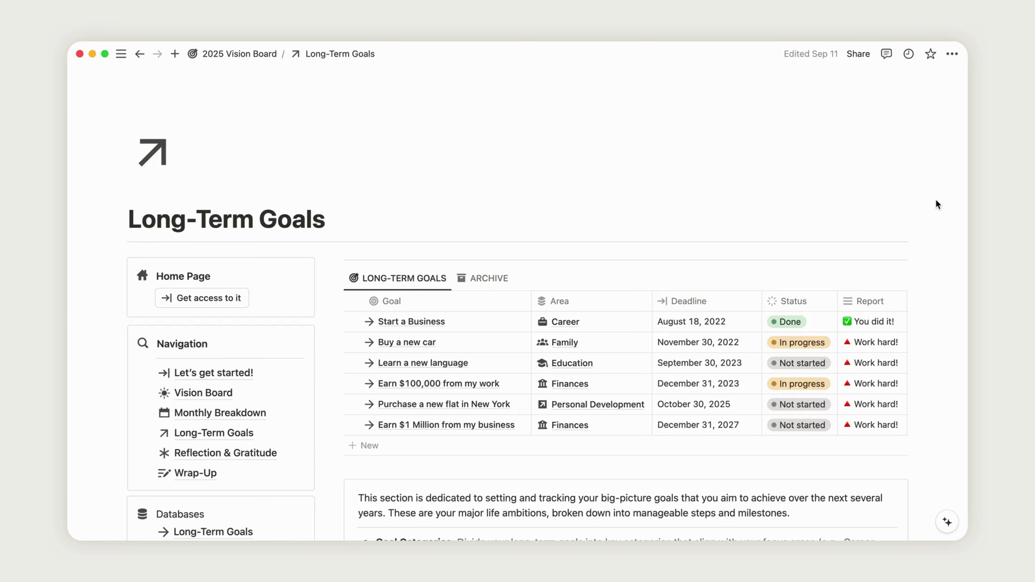
Add long-term goal 'Earn $10,000' in Finances with a September 28, 2024 deadline
scroll(936, 205, down, 5)
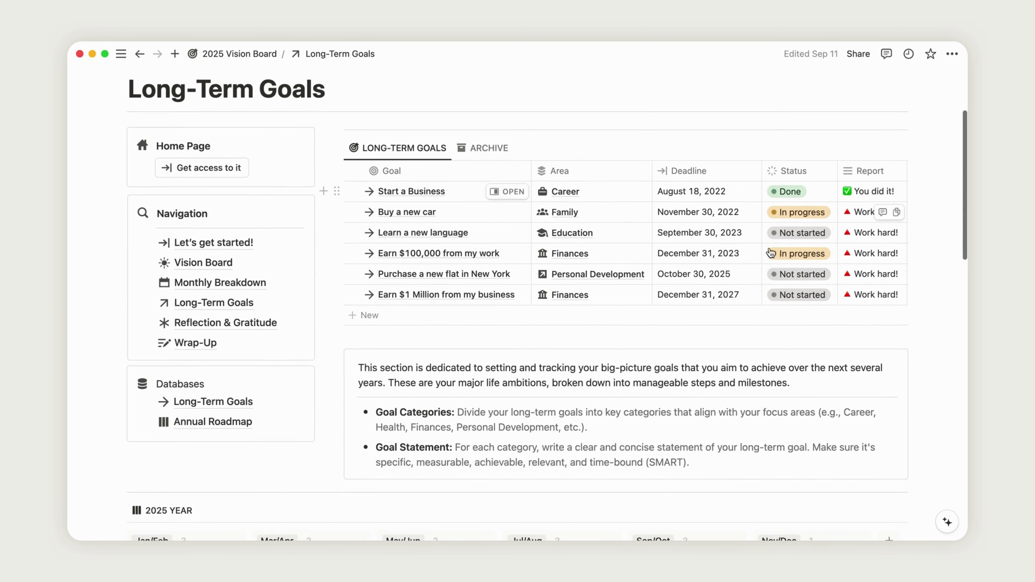
click(364, 320)
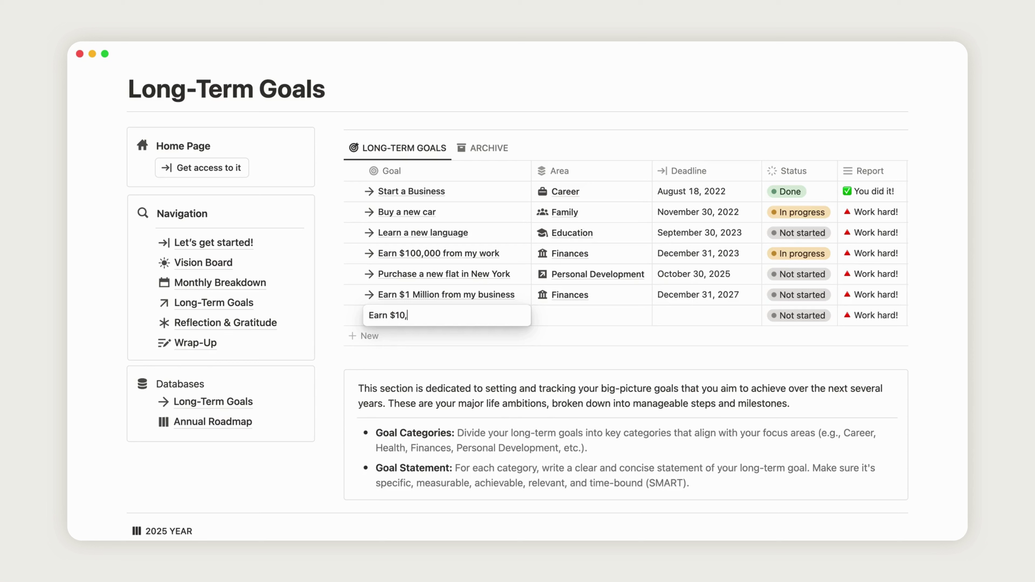
key(Return)
click(592, 315)
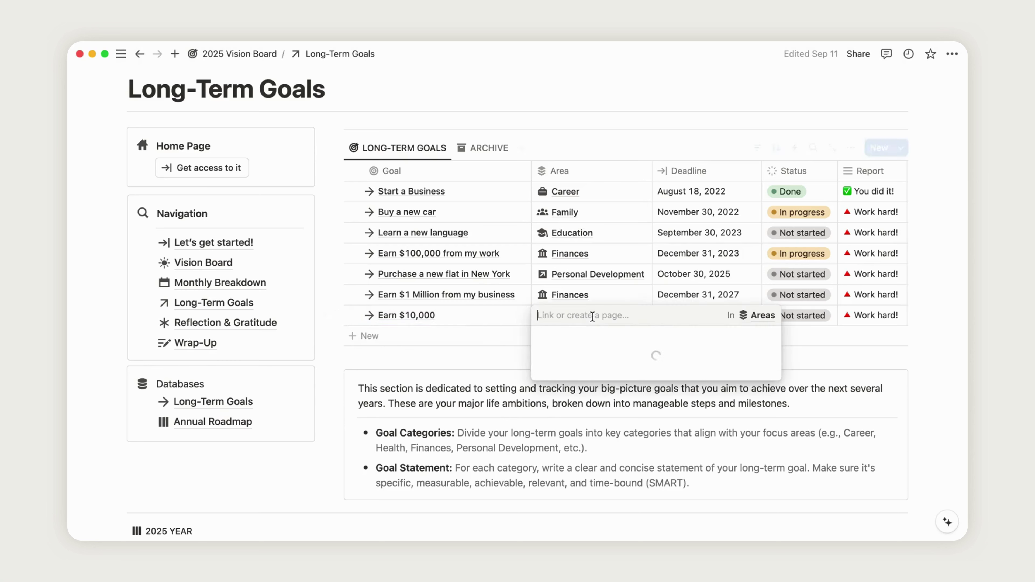
click(589, 359)
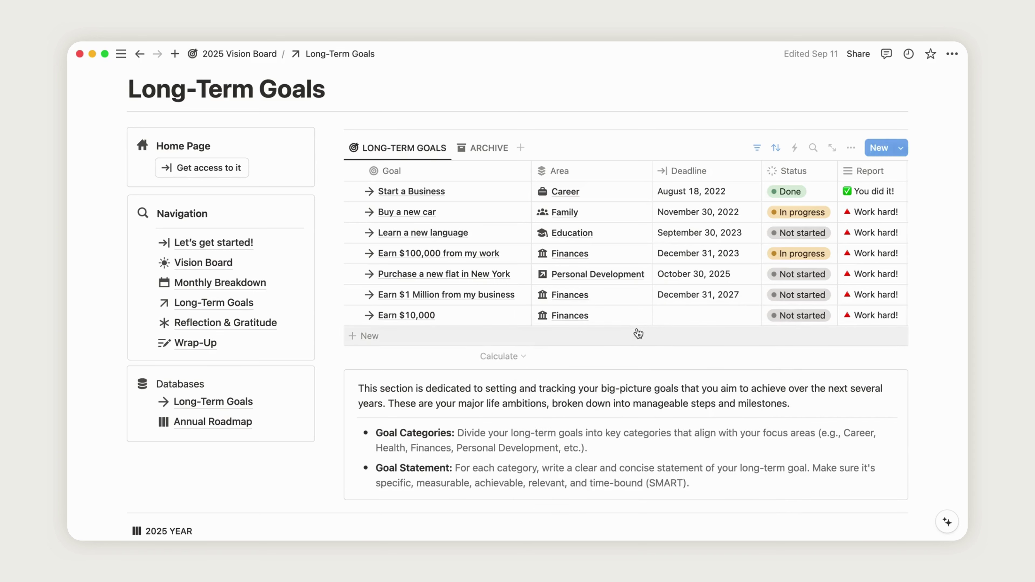
click(716, 322)
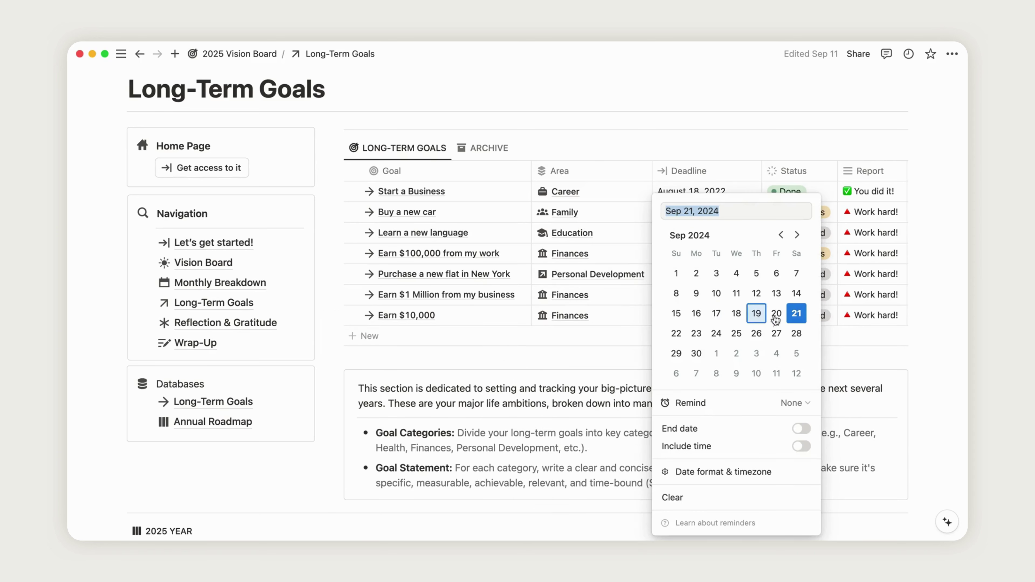
click(795, 334)
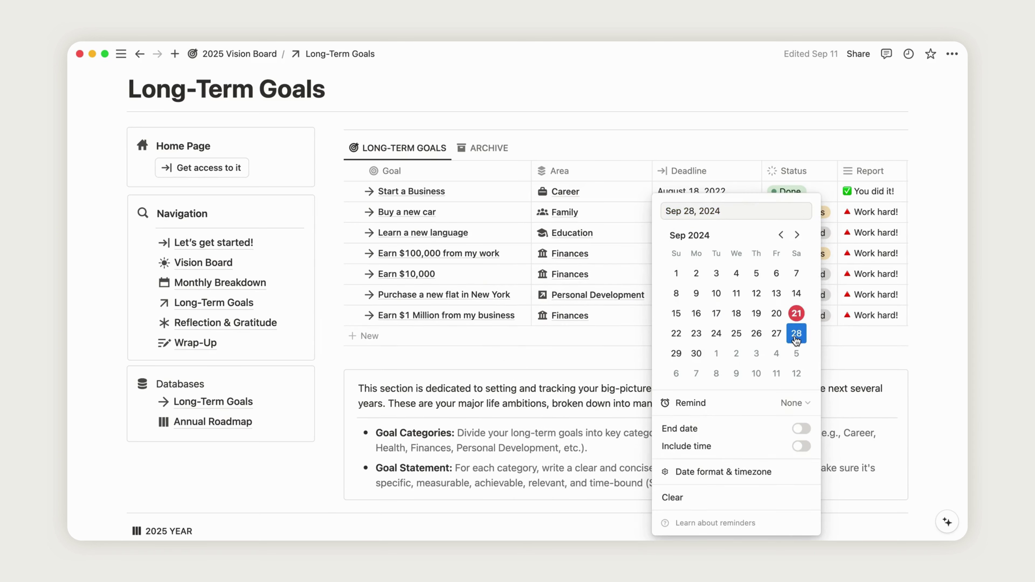
click(889, 302)
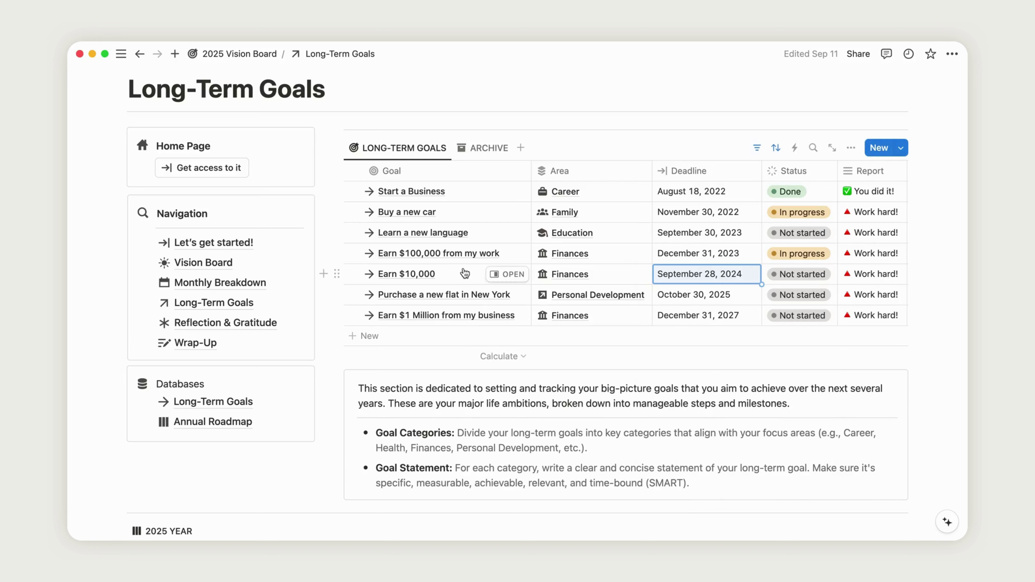
Set the Earn $10,000 goal's status to Done
click(799, 276)
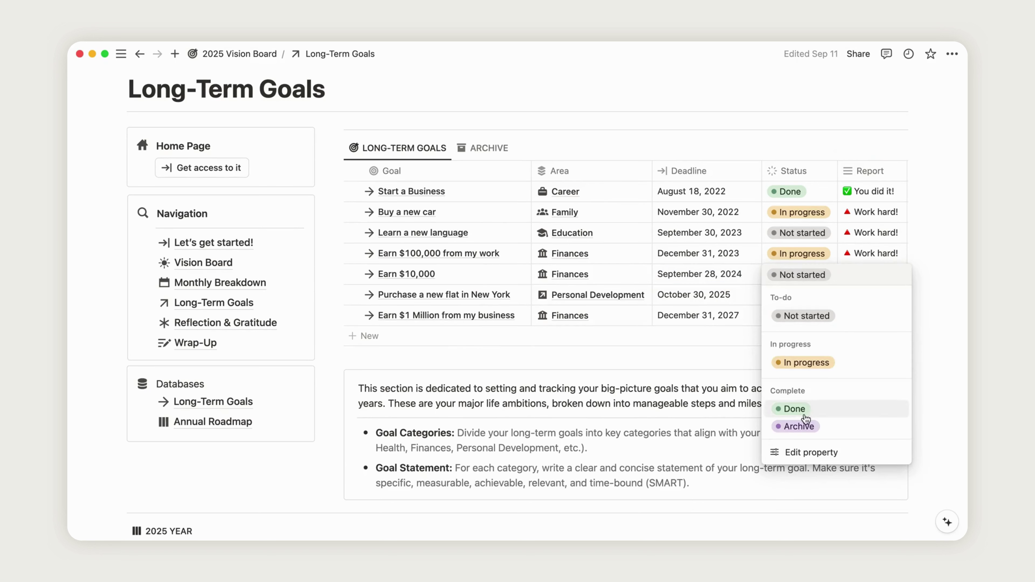
click(809, 361)
click(799, 274)
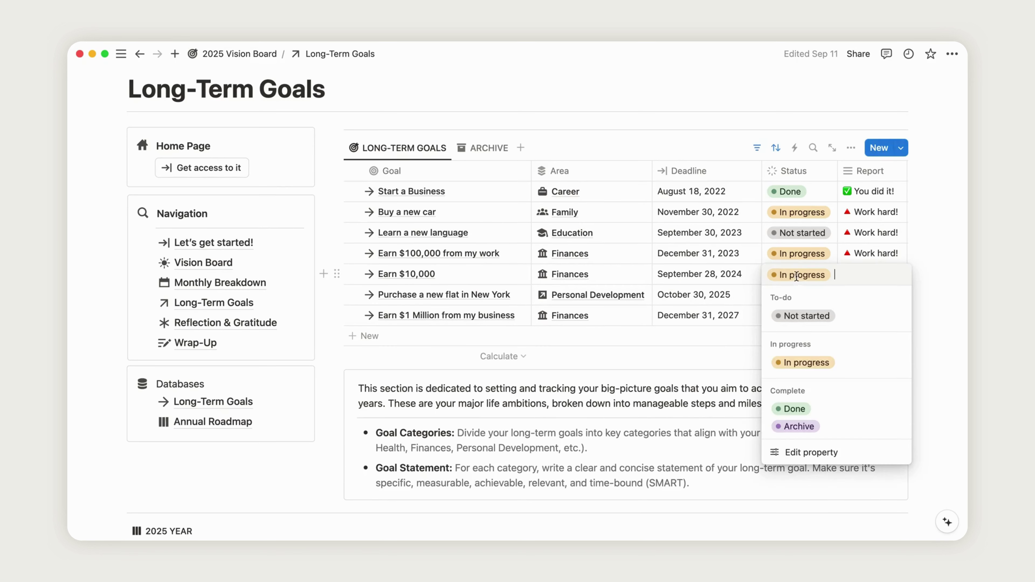
click(797, 408)
Preview the Finances area from the Vision Board to confirm Earn $10,000 shows as Done
click(203, 262)
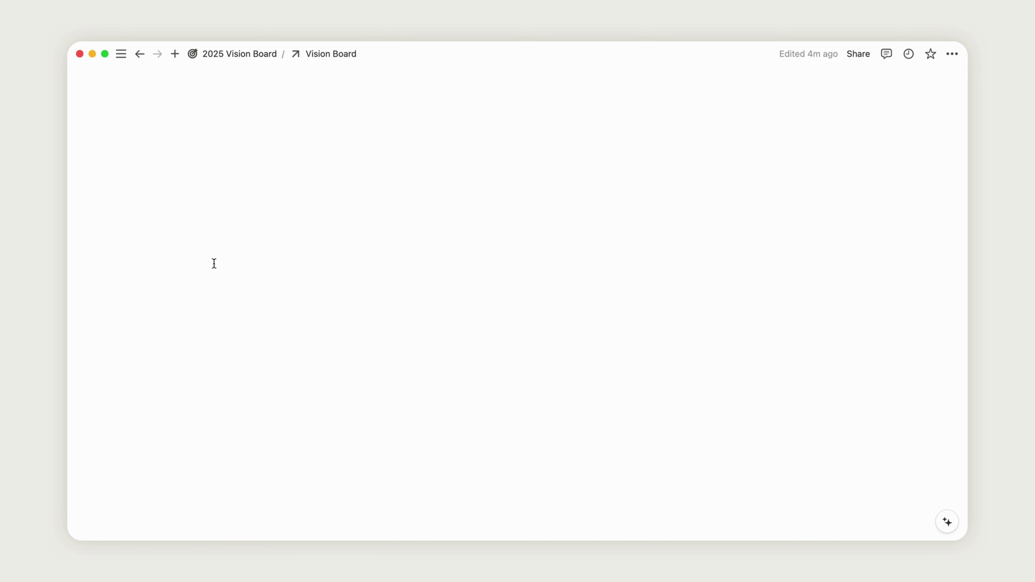
click(837, 374)
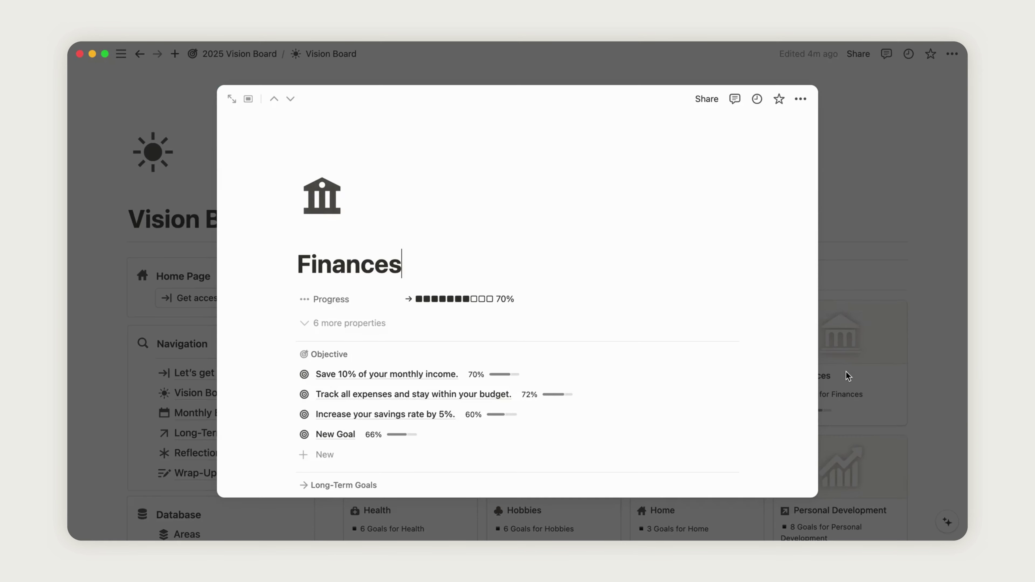
scroll(705, 407, down, 5)
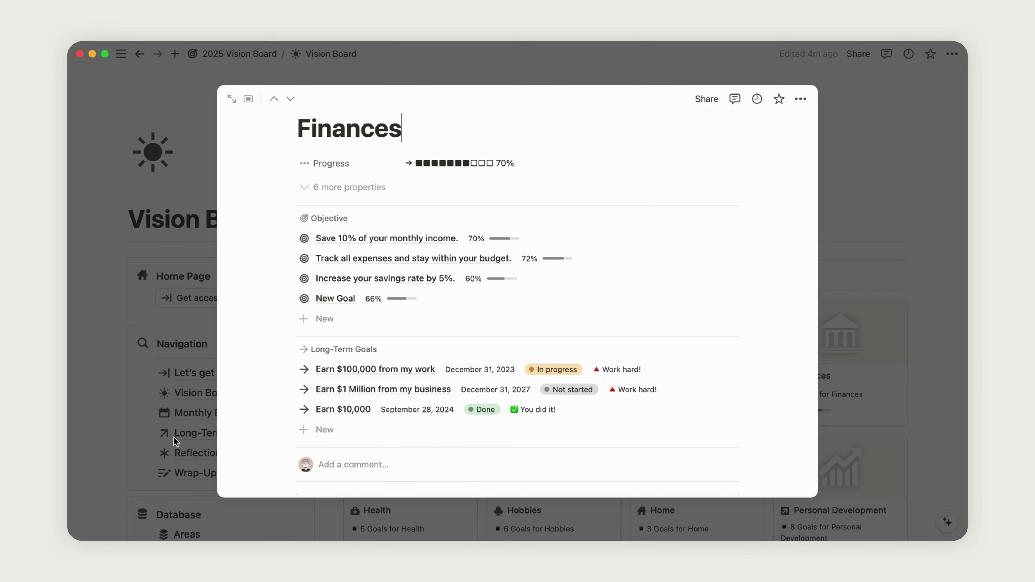
click(163, 395)
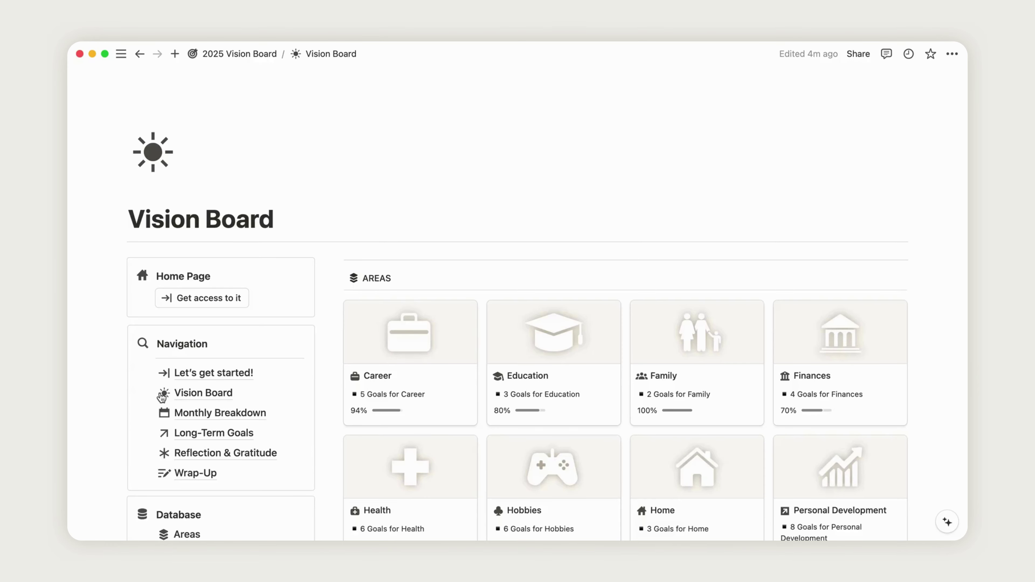
Add an In progress card under Week 5 Sep/Oct on the 2025 YEAR roadmap
click(216, 433)
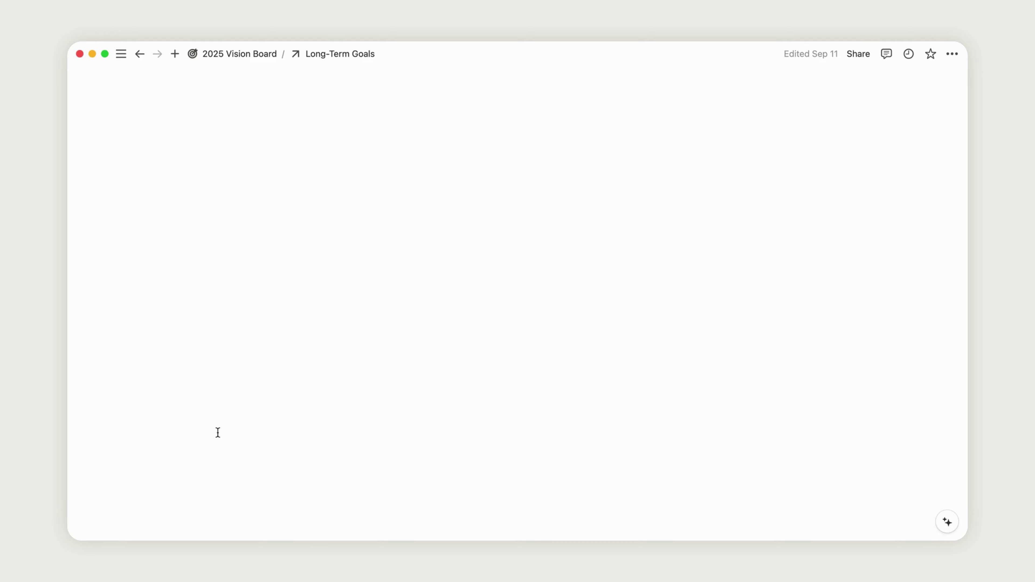
scroll(934, 445, down, 15)
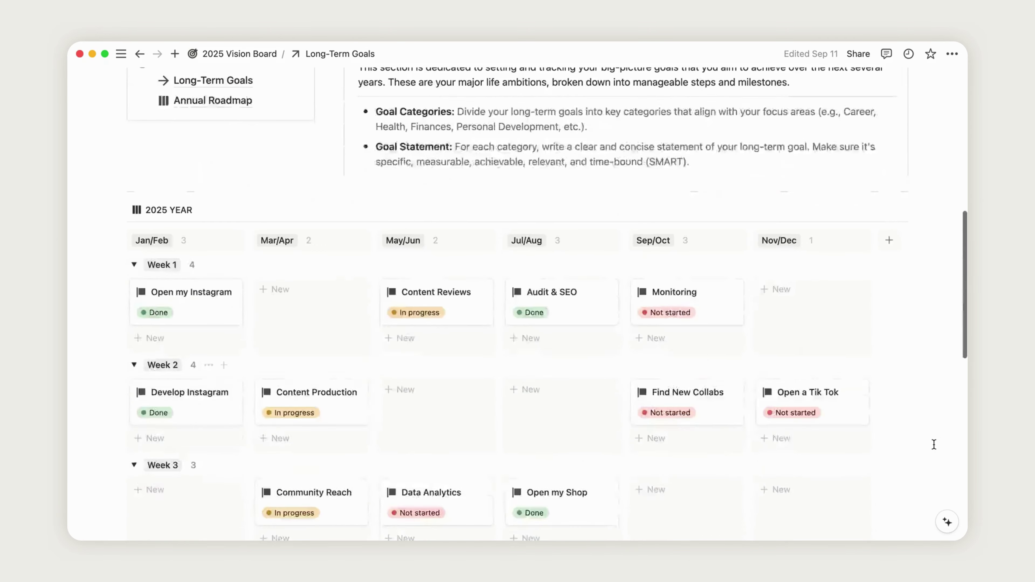
scroll(934, 444, down, 1)
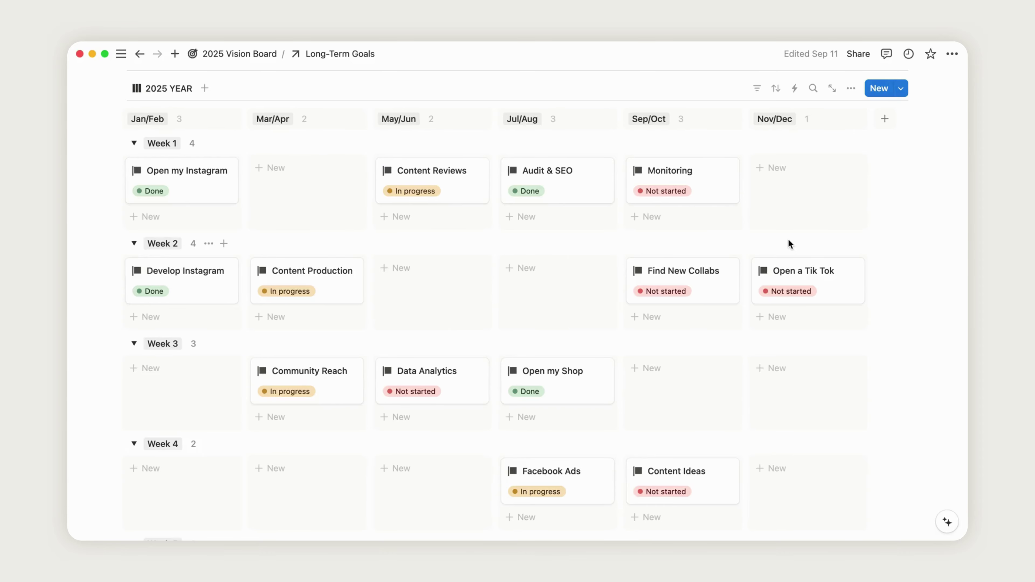
scroll(789, 243, right, 2)
scroll(789, 243, left, 2)
scroll(788, 243, down, 10)
scroll(789, 243, up, 10)
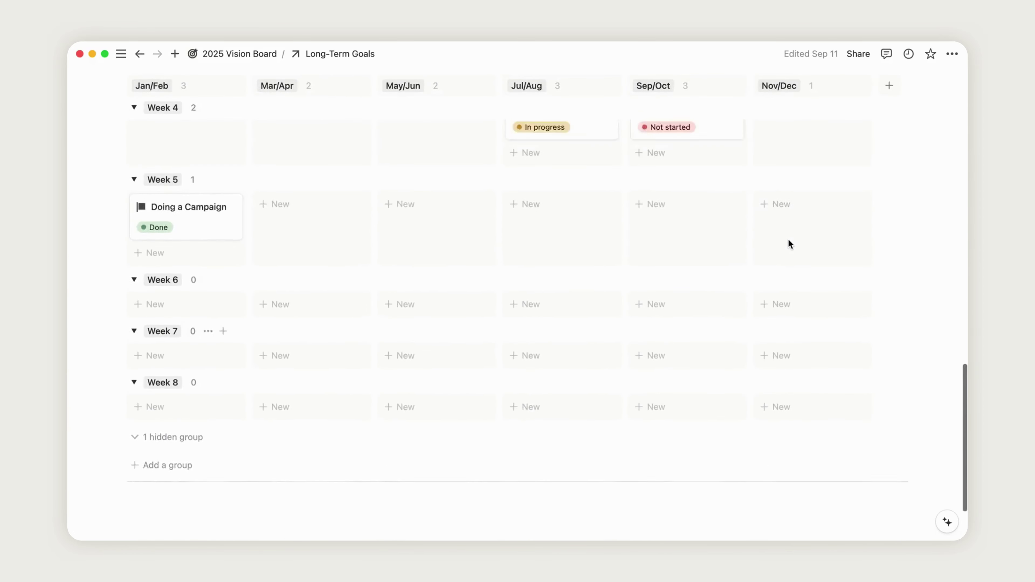
scroll(630, 200, down, 7)
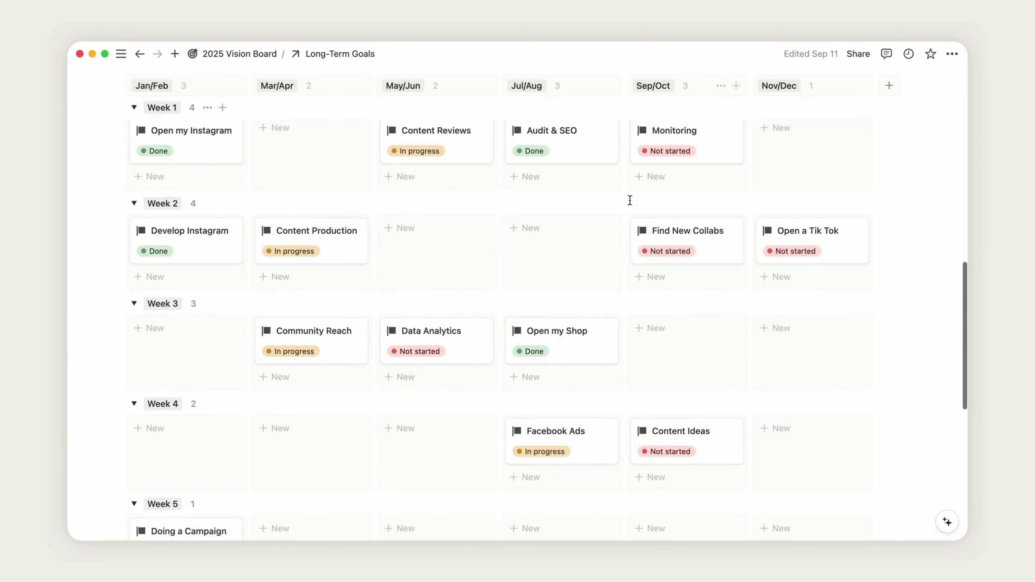
click(644, 335)
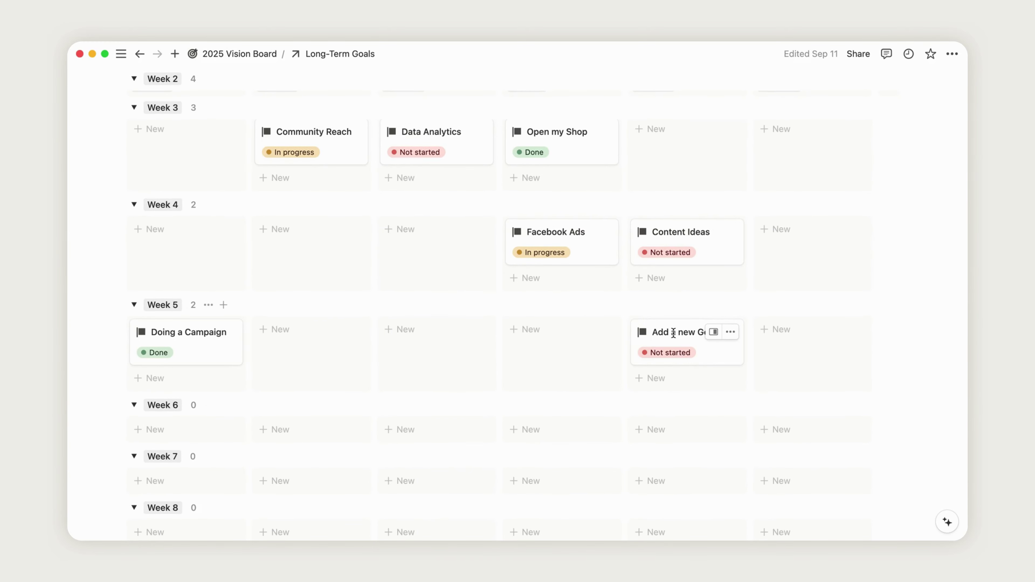
click(676, 354)
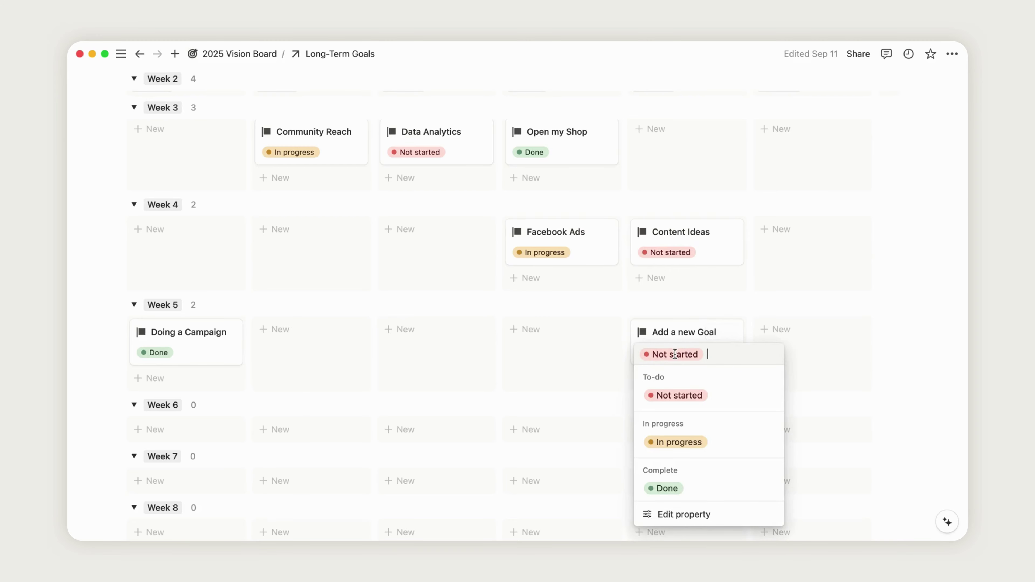
click(676, 442)
Add a Done 'Milestone' card under Week 5 Nov/Dec
click(767, 334)
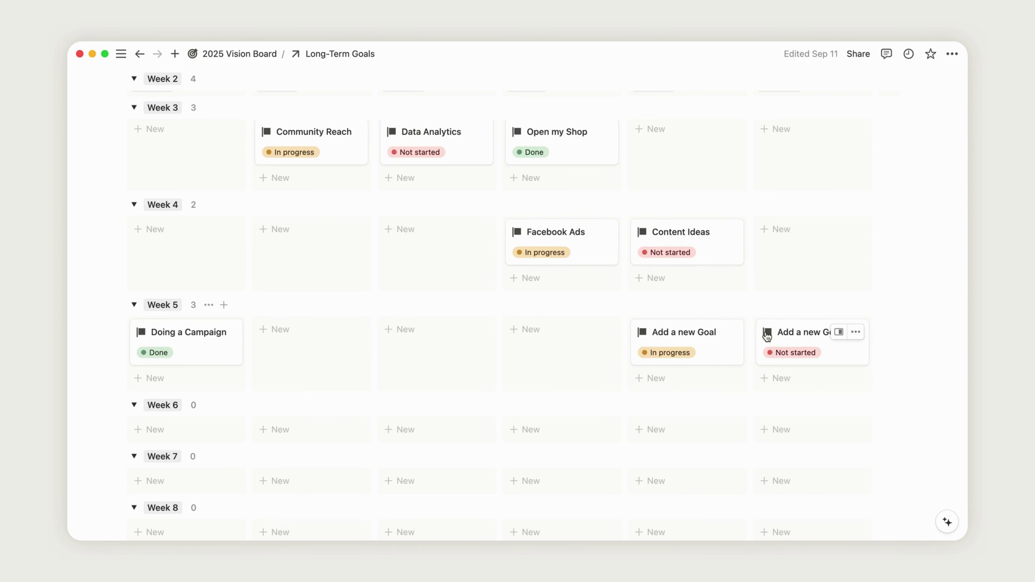
click(792, 353)
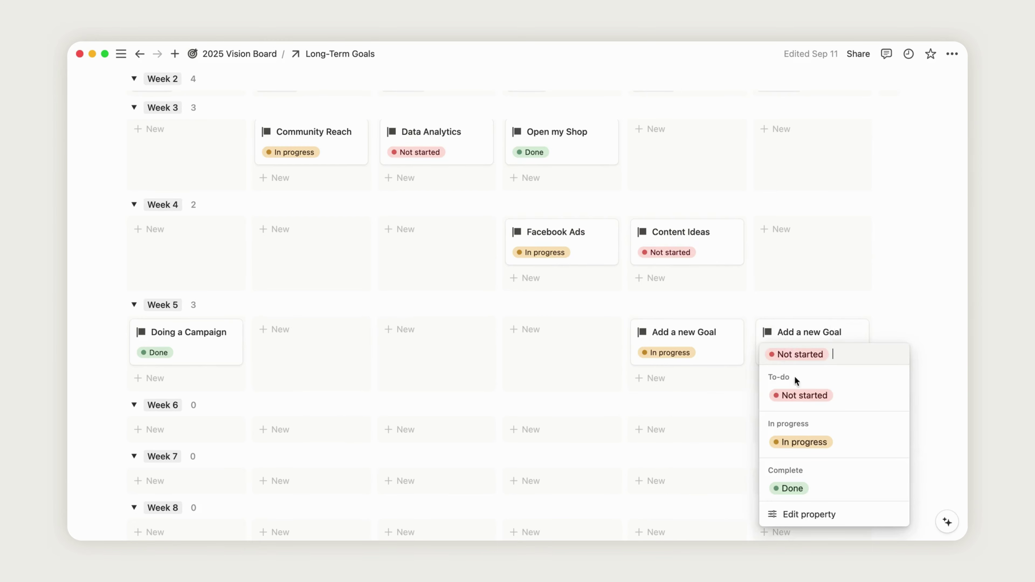
click(787, 488)
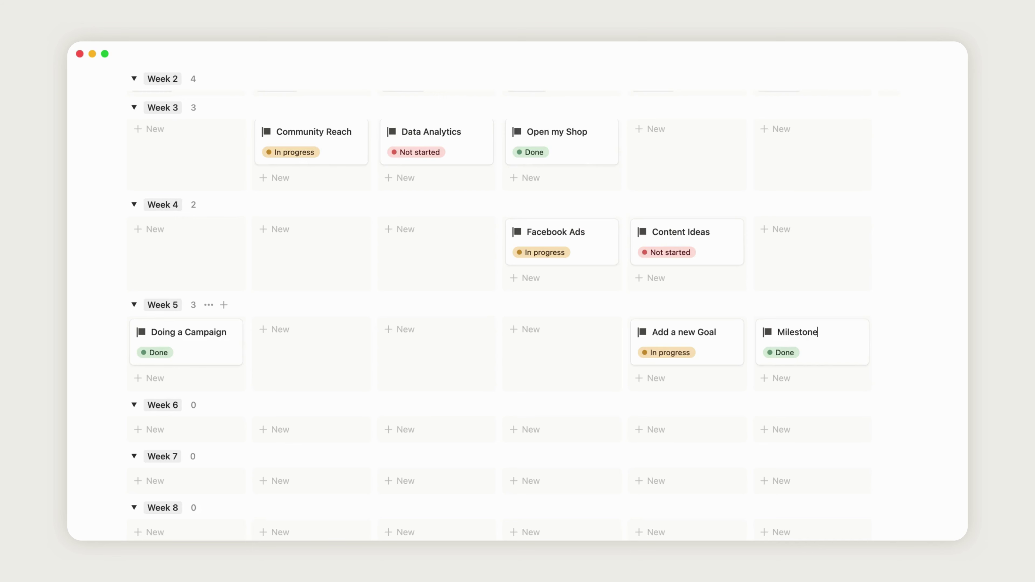
scroll(929, 288, up, 1)
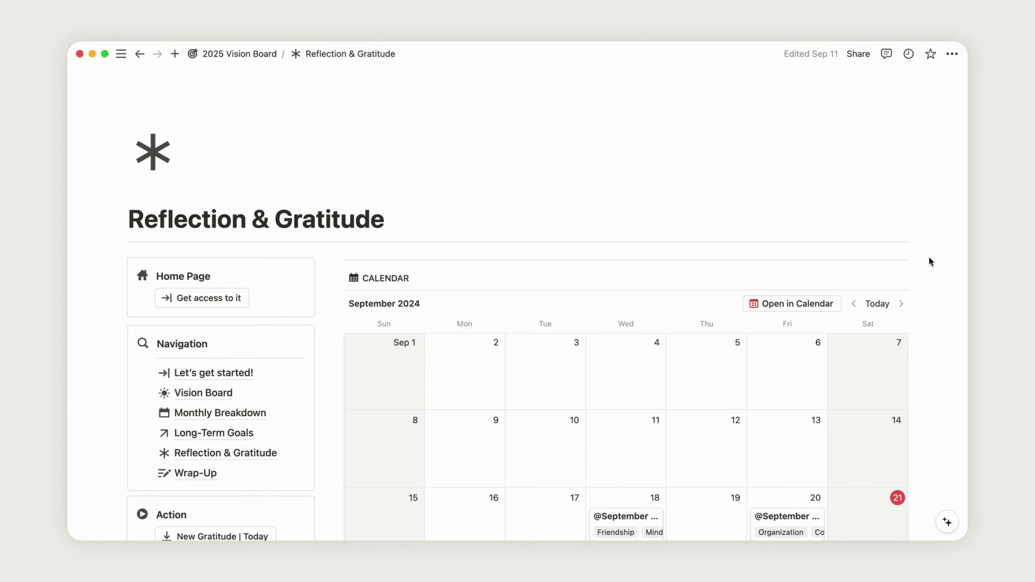
Create today's Sep 21 gratitude entry tagged Life Lesson, Business and Helpful
scroll(930, 261, down, 4)
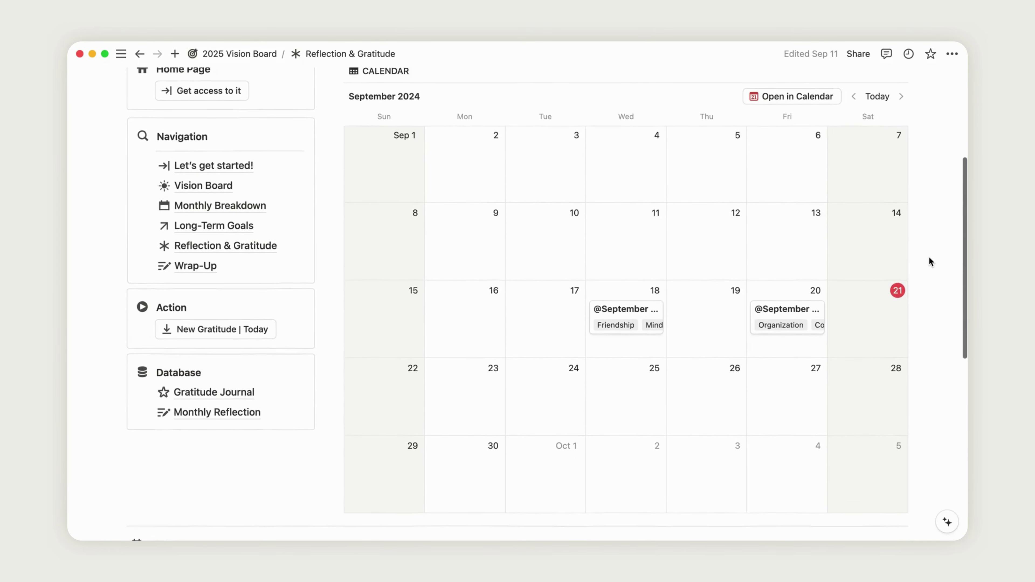
scroll(929, 261, up, 1)
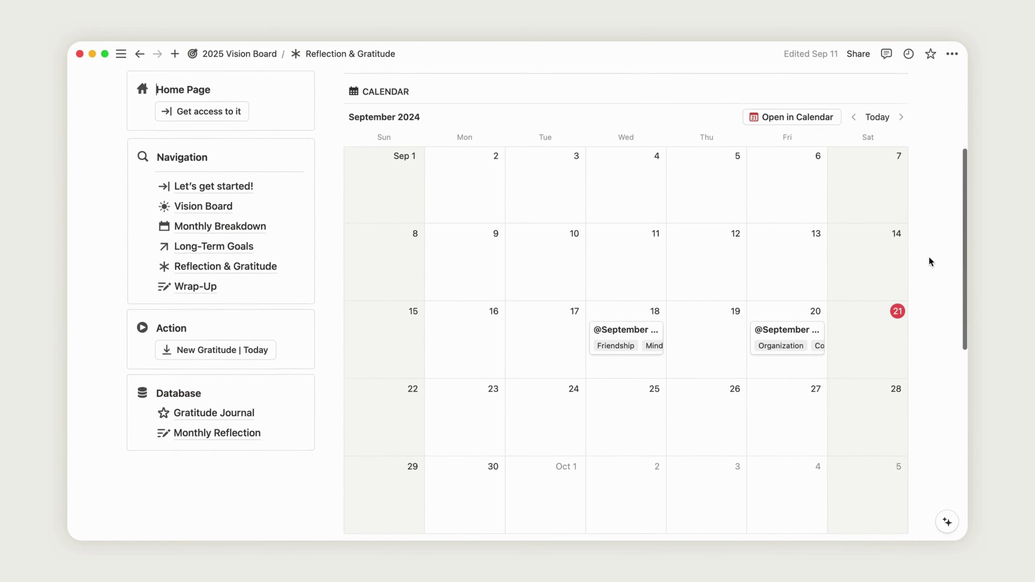
click(235, 359)
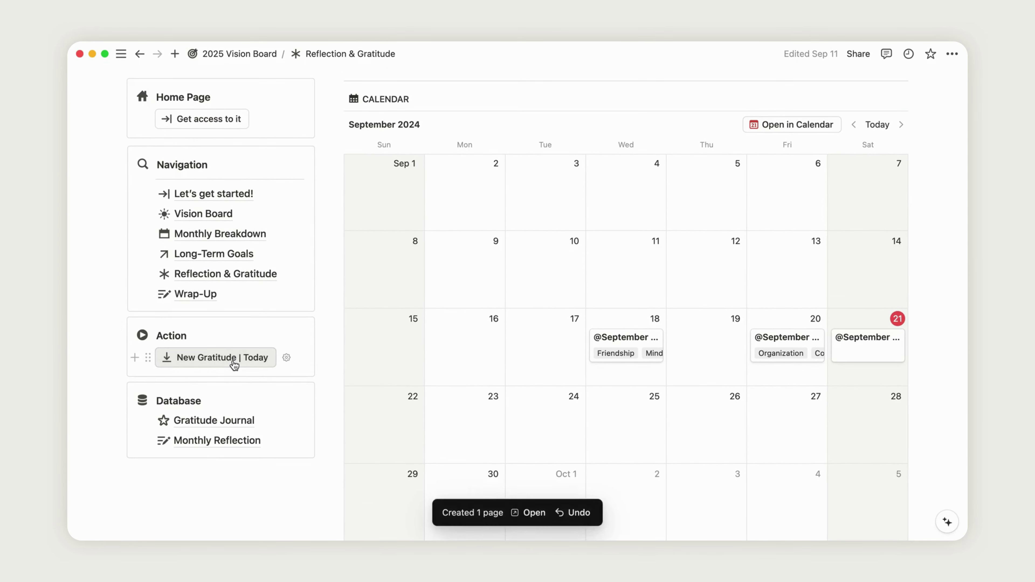
click(853, 361)
click(432, 237)
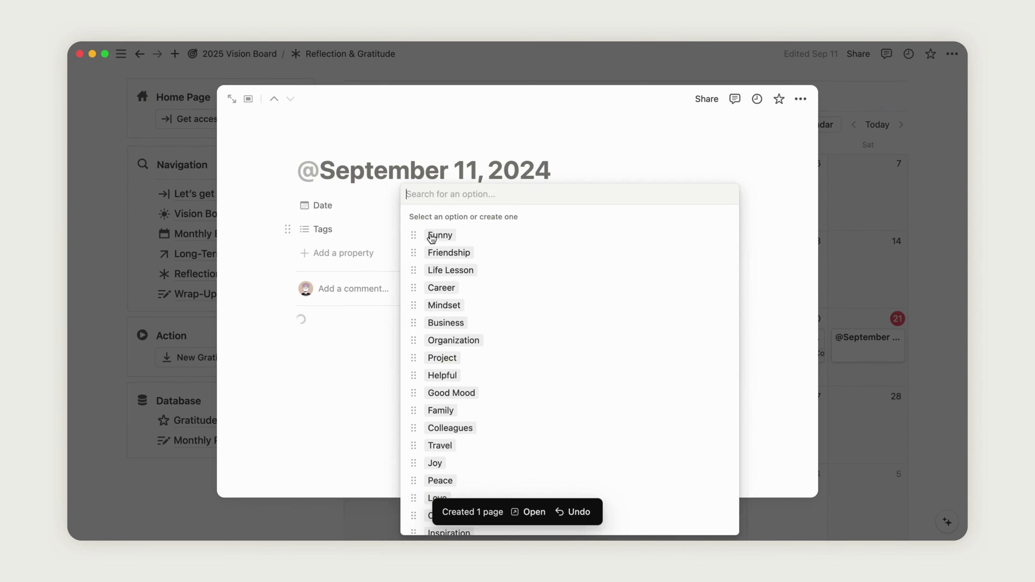
click(451, 270)
click(465, 322)
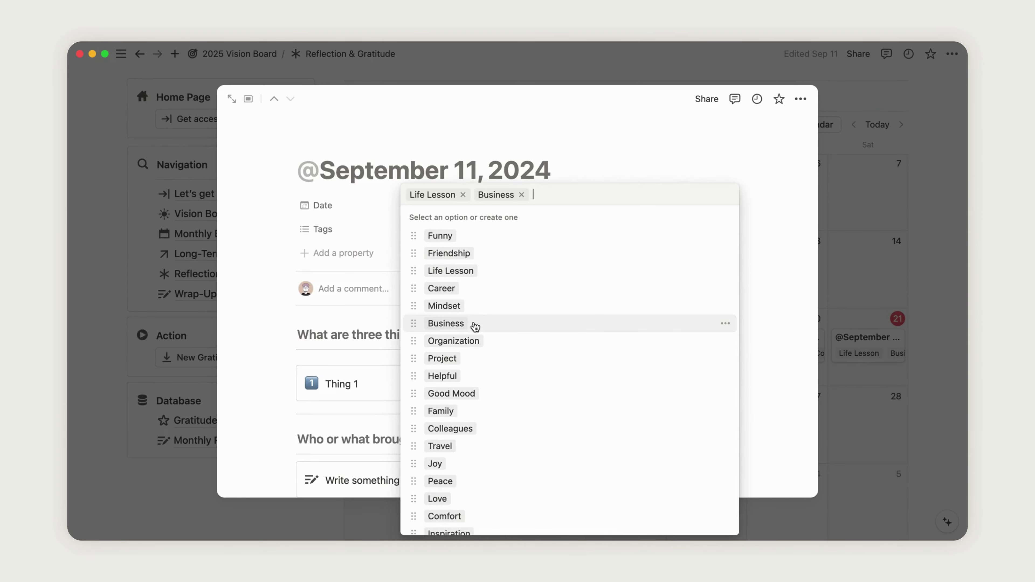
click(448, 375)
click(688, 144)
scroll(751, 306, down, 5)
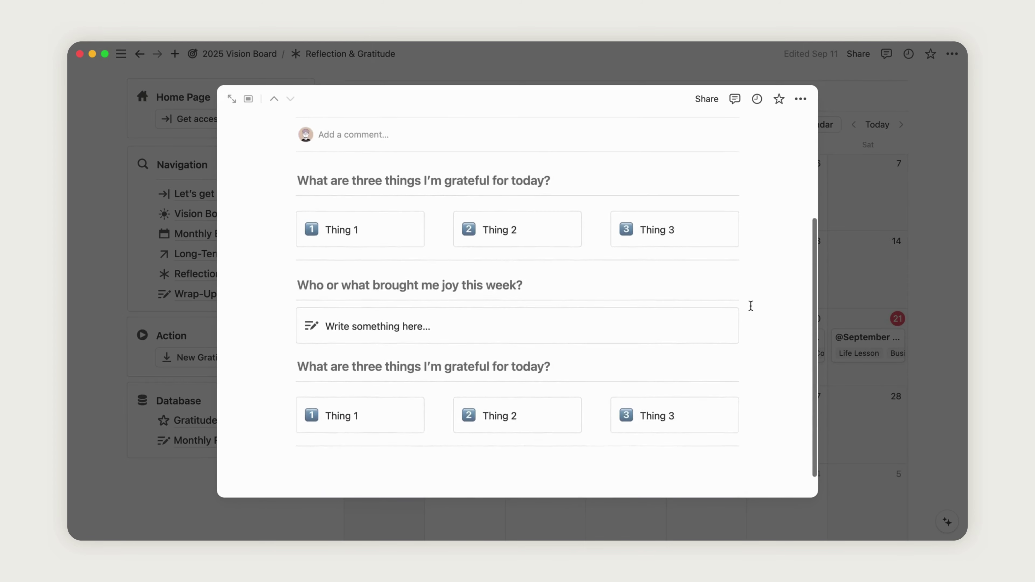
click(888, 311)
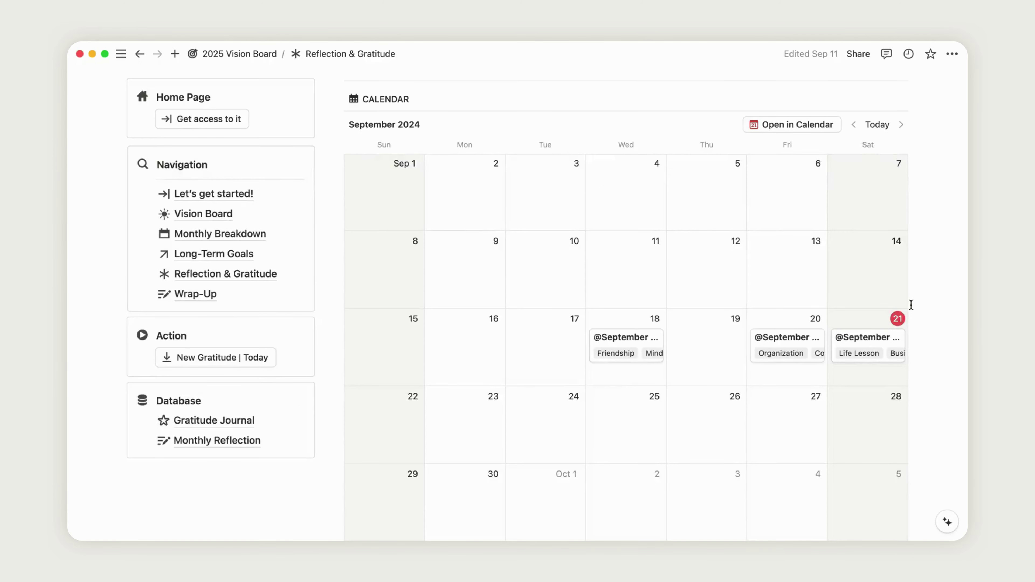
scroll(911, 305, down, 10)
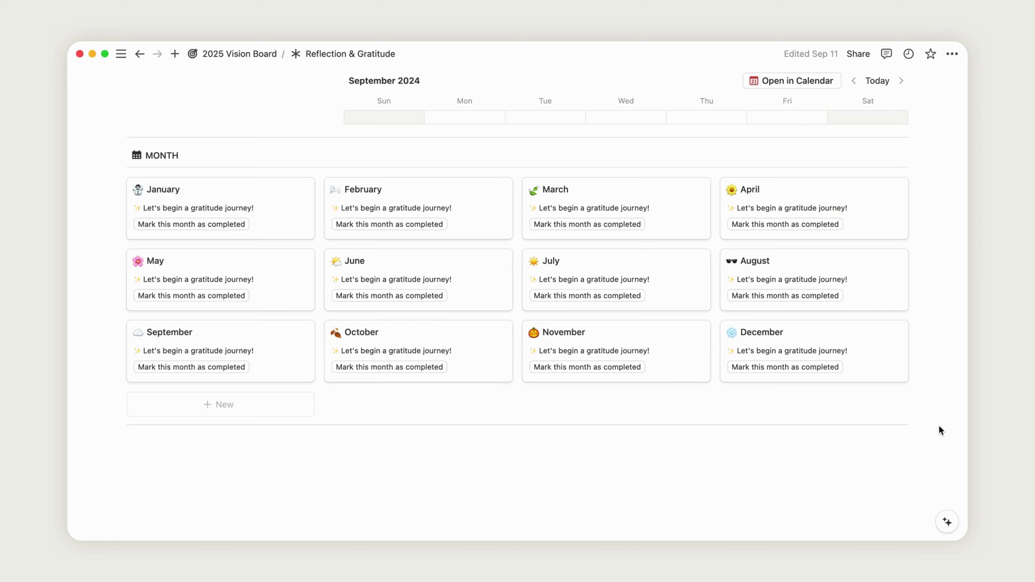
Open the January card in the MONTH gallery, mark it as completed, and close it
scroll(939, 426, down, 2)
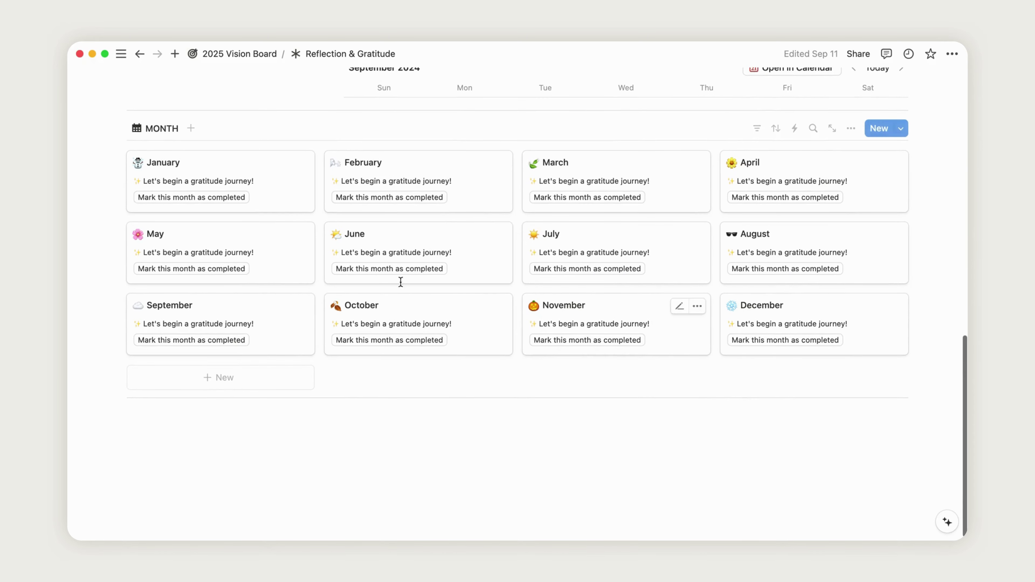
click(286, 202)
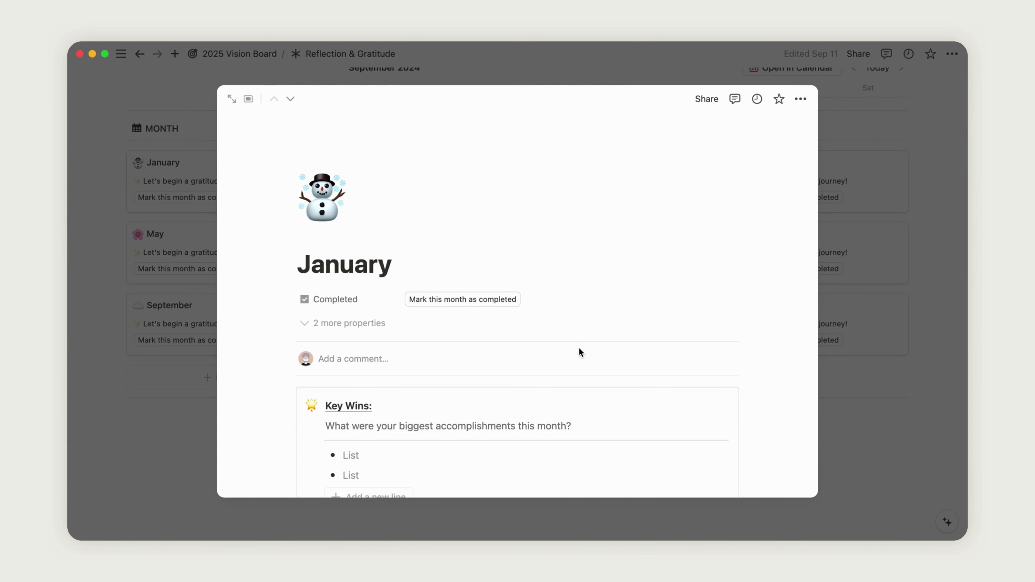
scroll(579, 349, down, 10)
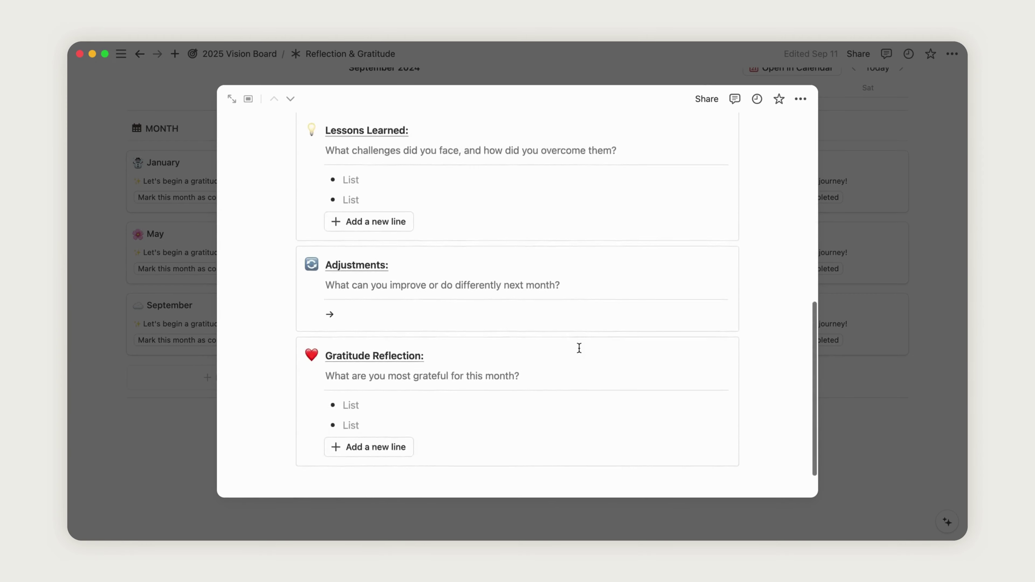
scroll(579, 348, up, 6)
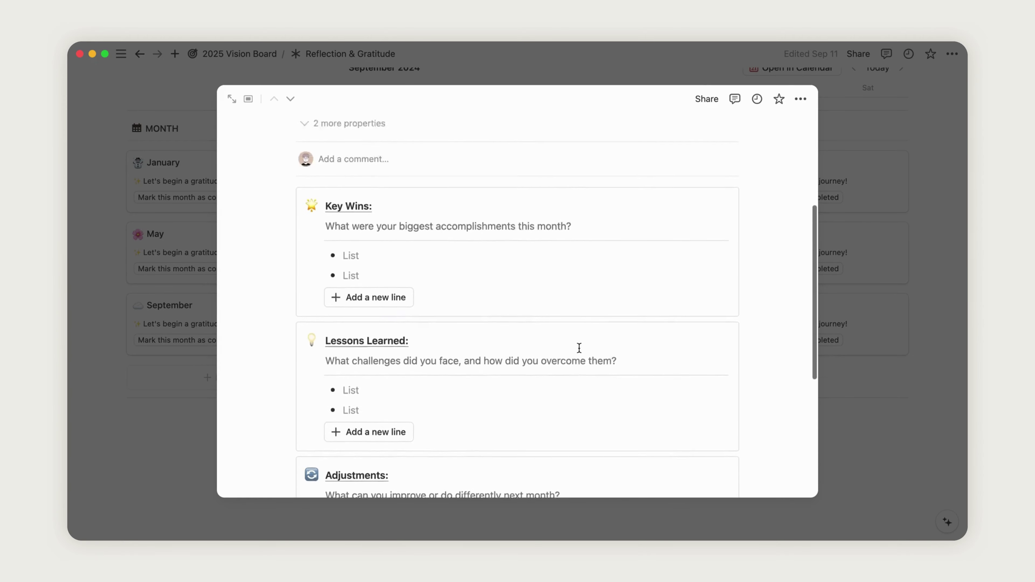
scroll(579, 348, up, 5)
click(476, 300)
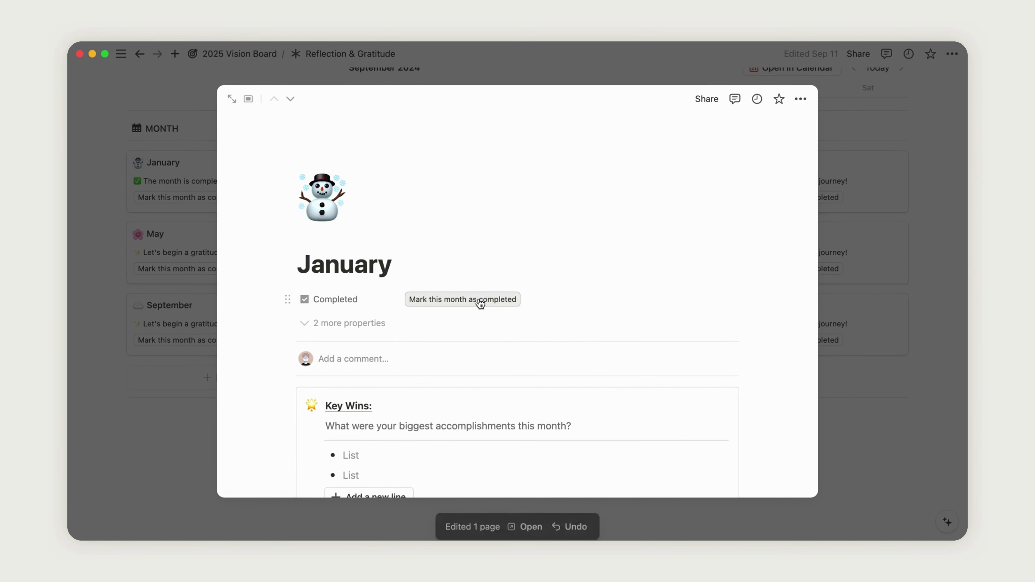
click(186, 466)
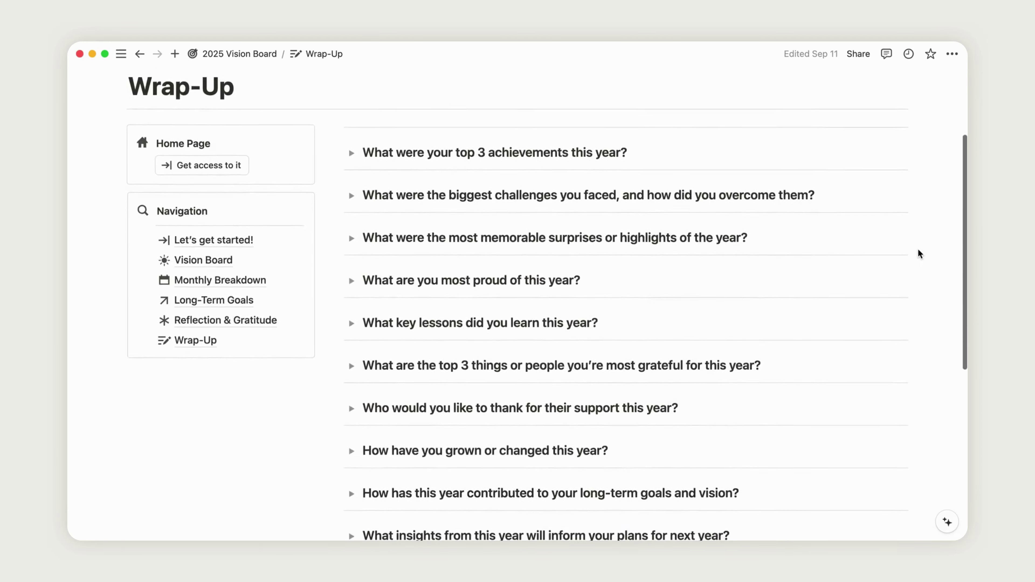
scroll(918, 248, down, 10)
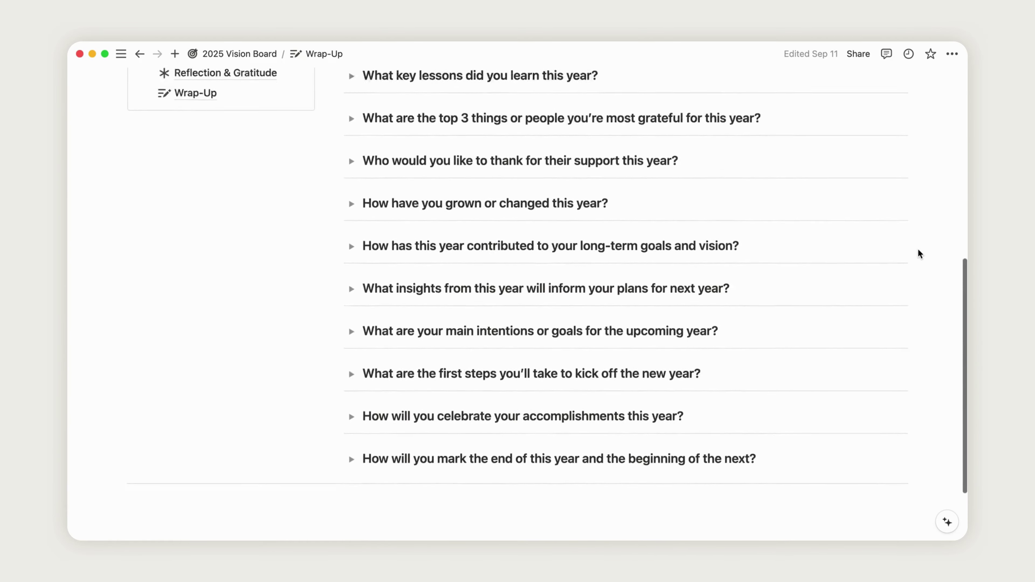
Review the thirteen year-end questions on Wrap-Up, expanding and collapsing the first one
scroll(918, 248, up, 7)
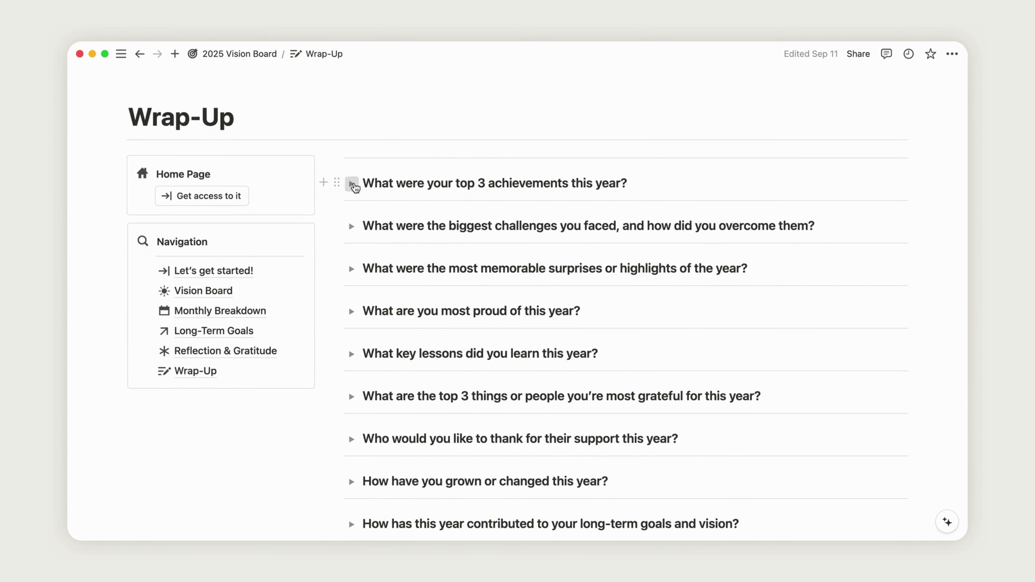
click(352, 184)
click(352, 184)
scroll(944, 154, up, 3)
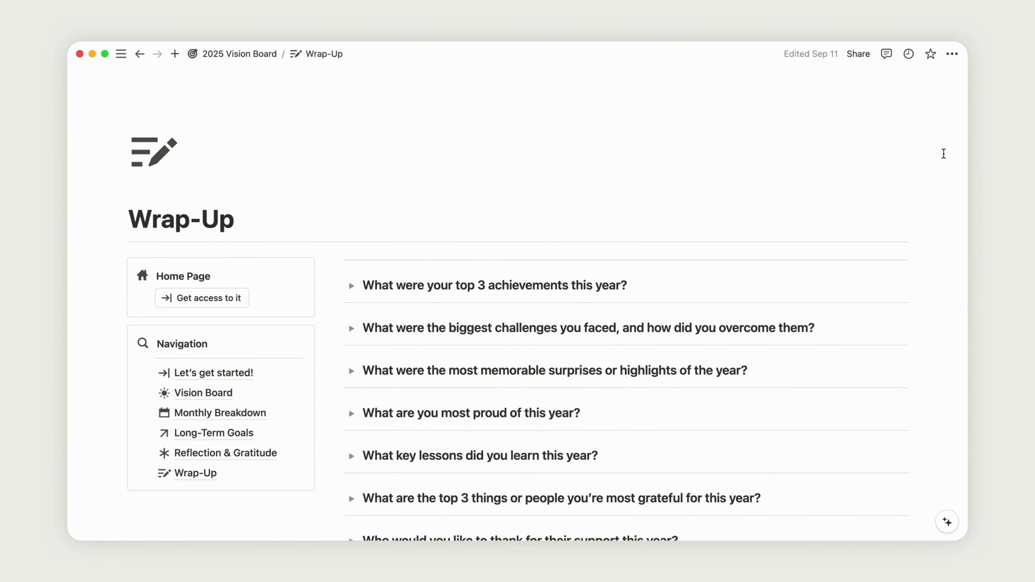